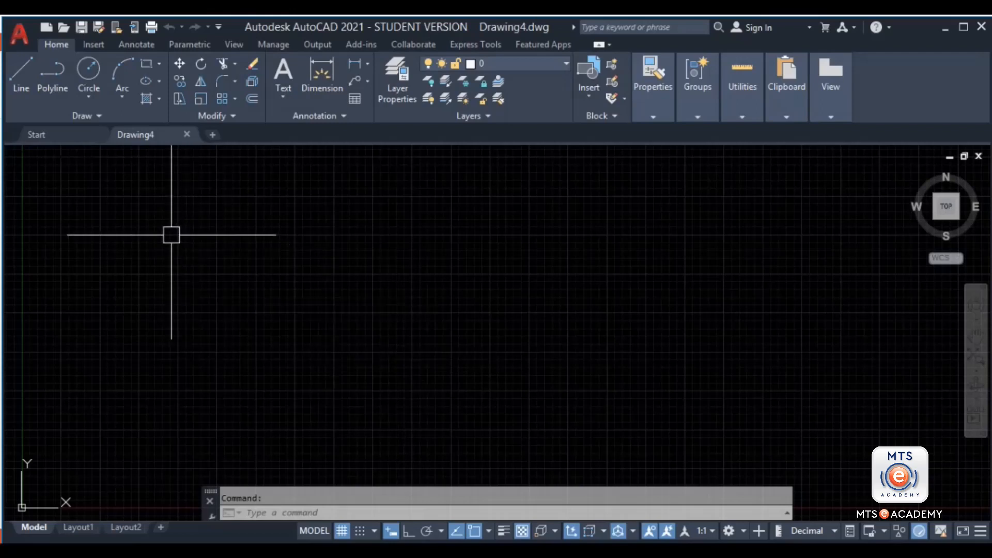
{"action": "left_click", "coordinate": [89, 45]}
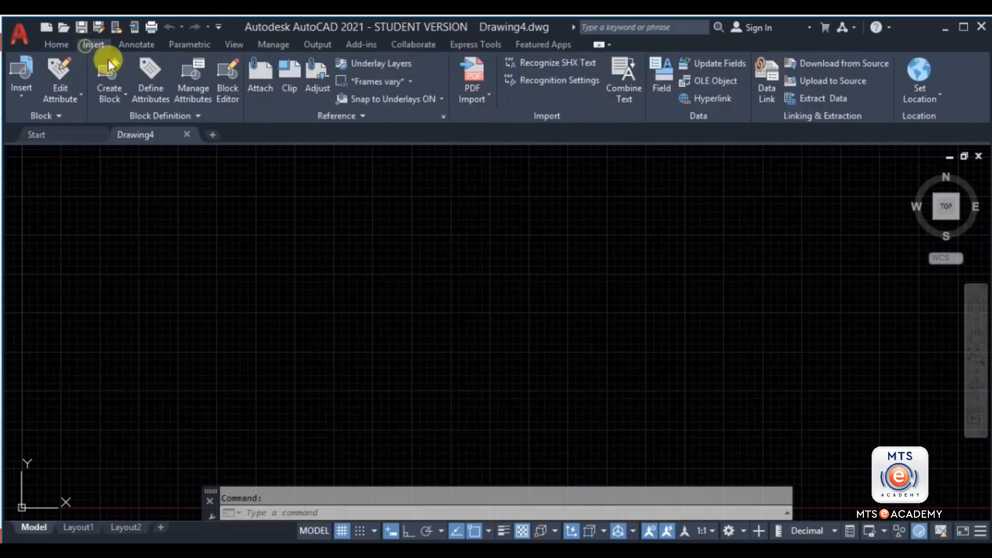
{"action": "left_click", "coordinate": [140, 45]}
{"action": "left_click", "coordinate": [191, 45]}
{"action": "left_click", "coordinate": [228, 44]}
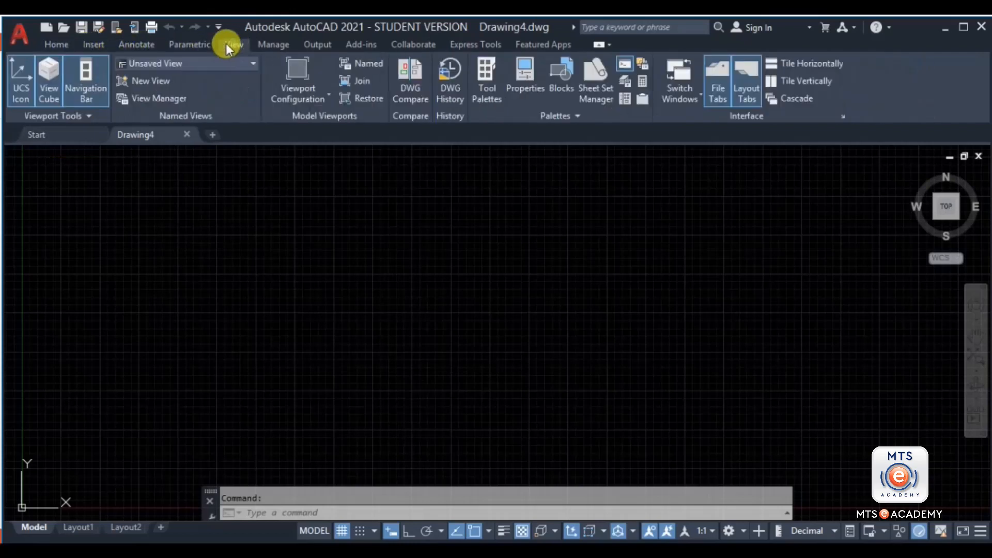
{"action": "left_click", "coordinate": [57, 44]}
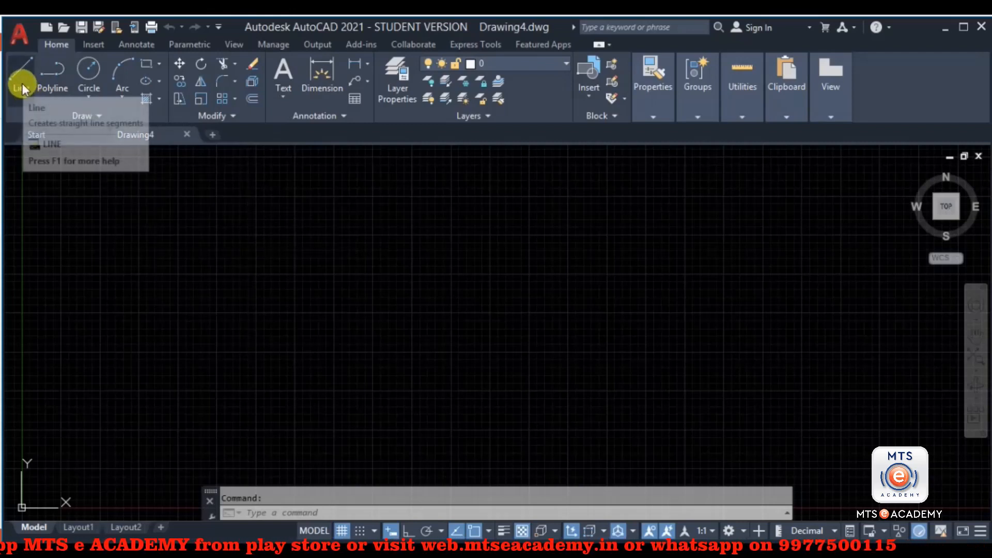
Step: Draw an open chain of eleven connected line segments, zigzagging through the middle and wrapping clockwise around it as an outer outline
{"action": "left_click", "coordinate": [22, 82]}
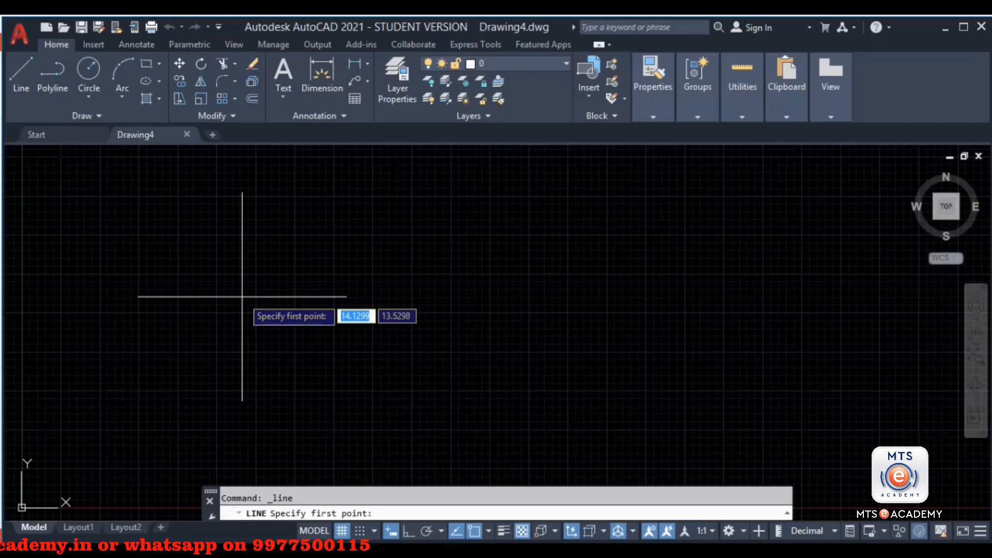
{"action": "left_click", "coordinate": [231, 332]}
{"action": "left_click", "coordinate": [281, 257]}
{"action": "left_click", "coordinate": [398, 309]}
{"action": "left_click", "coordinate": [422, 233]}
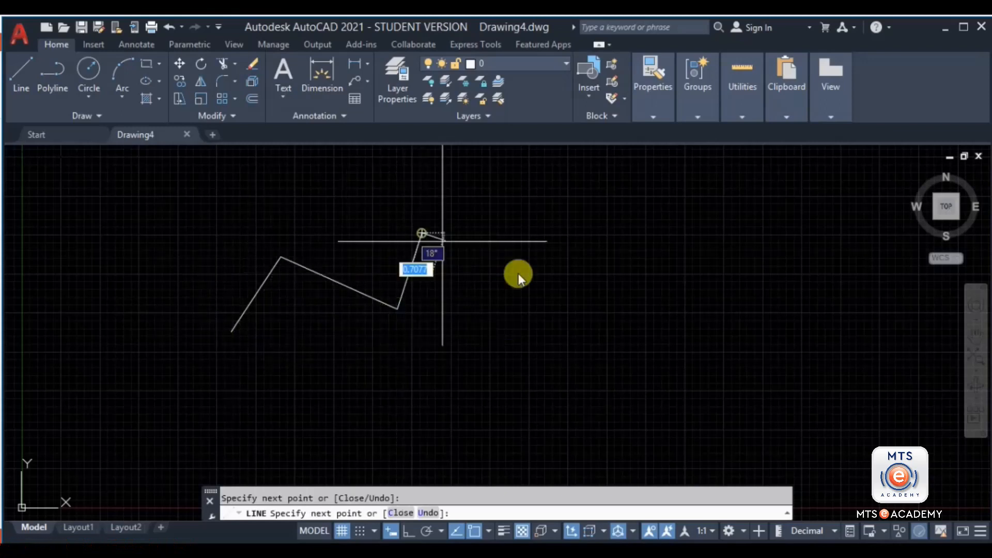
{"action": "left_click", "coordinate": [551, 286]}
{"action": "left_click", "coordinate": [501, 379]}
{"action": "left_click", "coordinate": [352, 416]}
{"action": "left_click", "coordinate": [198, 416]}
{"action": "left_click", "coordinate": [150, 281]}
{"action": "left_click", "coordinate": [225, 211]}
{"action": "left_click", "coordinate": [366, 189]}
{"action": "left_click", "coordinate": [532, 198]}
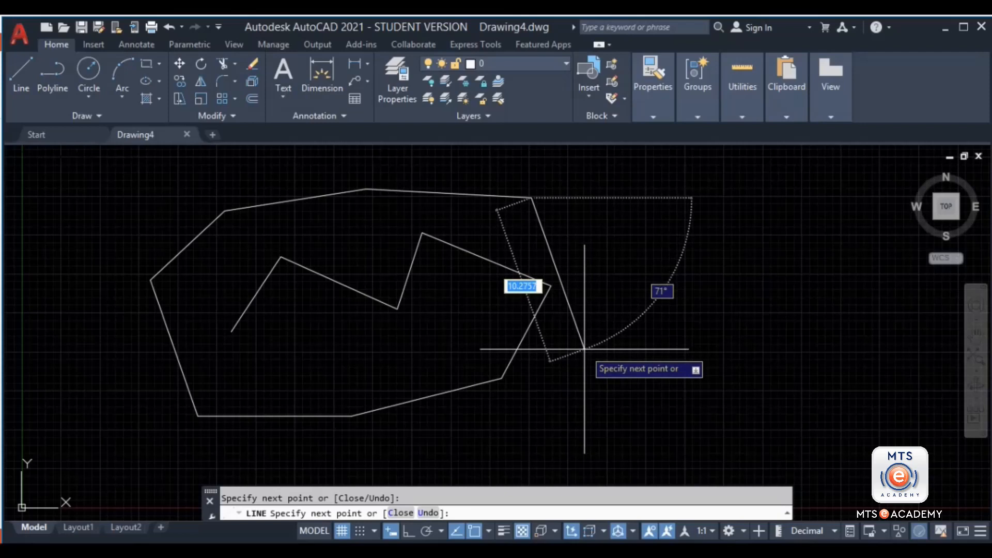
{"action": "key", "text": "Escape"}
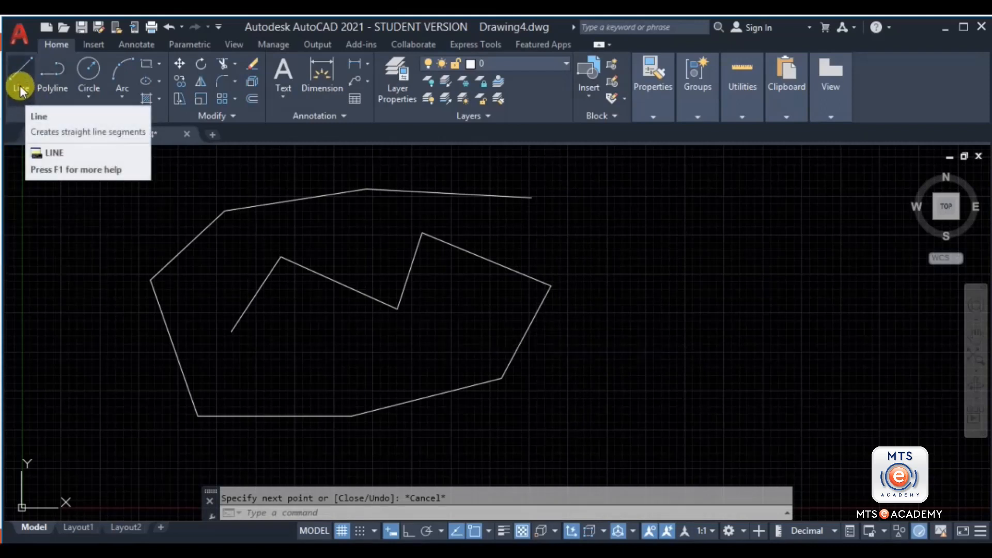
Step: Draw a circle with a radius of about 4.65 in the empty area to the right of the line chain
{"action": "left_click", "coordinate": [89, 71]}
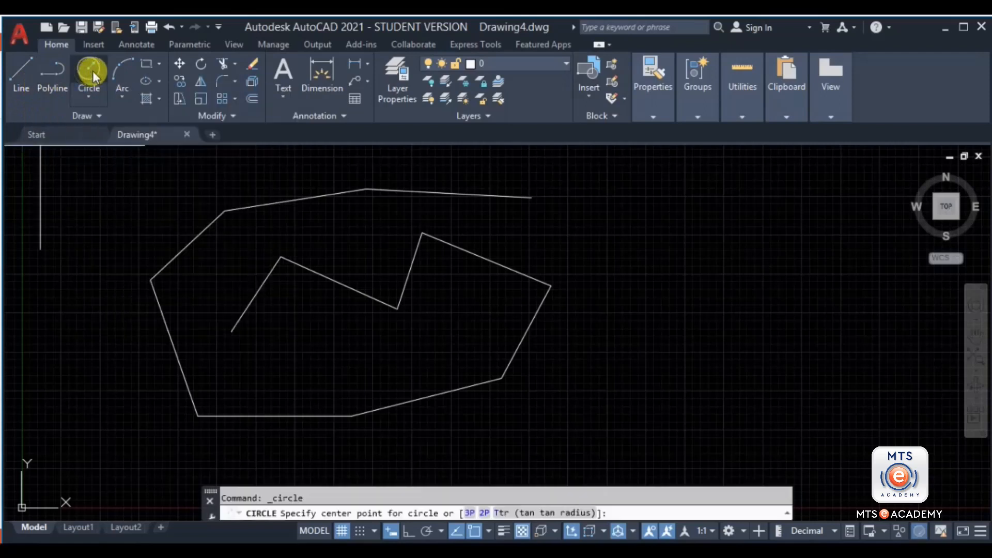
{"action": "left_click", "coordinate": [727, 266]}
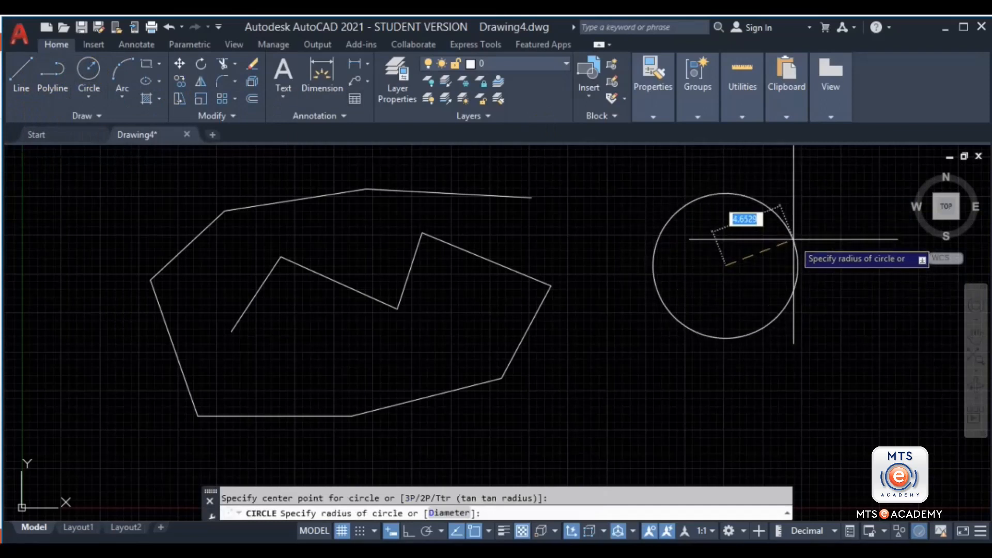
{"action": "left_click", "coordinate": [794, 239]}
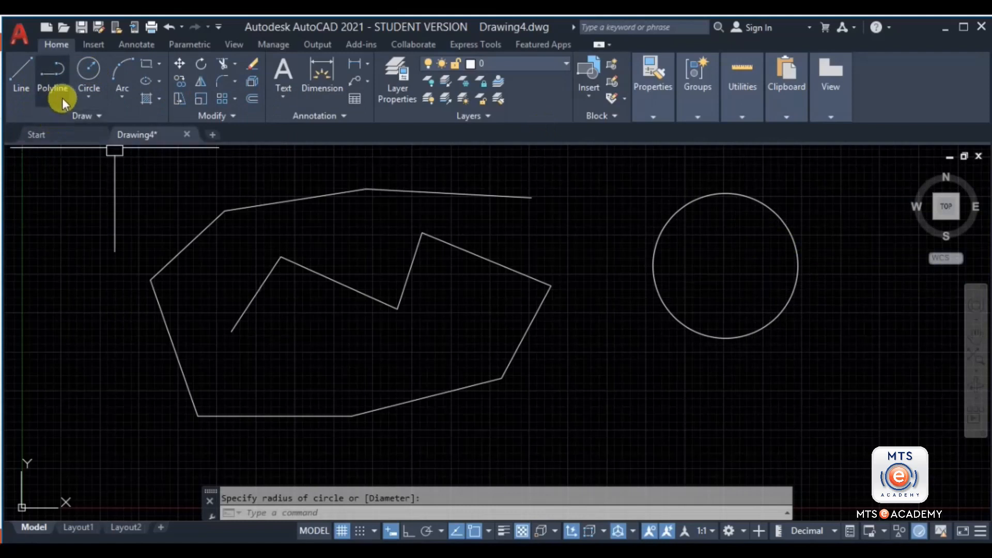
Step: Draw a zigzag of three connected line segments below the circle
{"action": "left_click", "coordinate": [25, 75]}
{"action": "left_click", "coordinate": [519, 427]}
{"action": "left_click", "coordinate": [617, 359]}
{"action": "left_click", "coordinate": [695, 436]}
{"action": "left_click", "coordinate": [792, 376]}
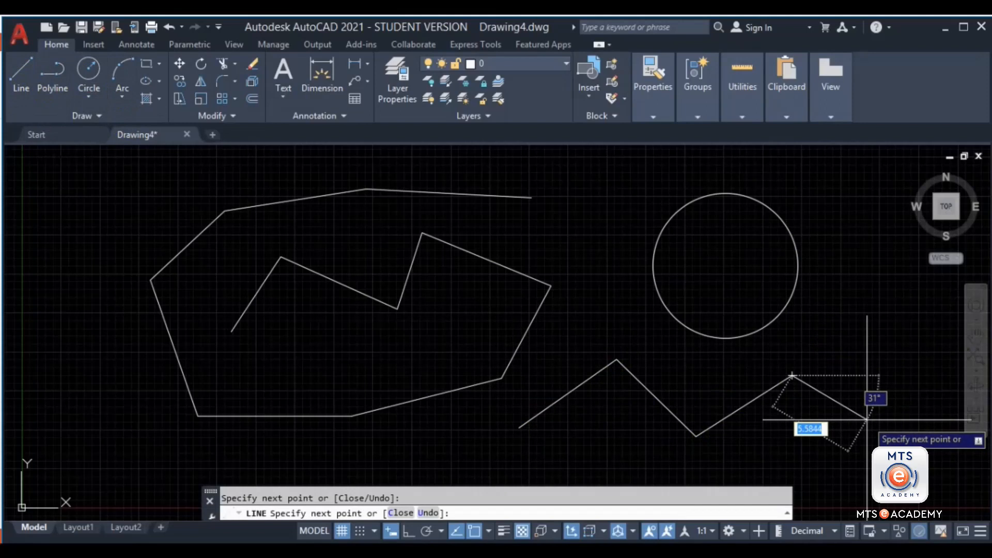
{"action": "key", "text": "Return"}
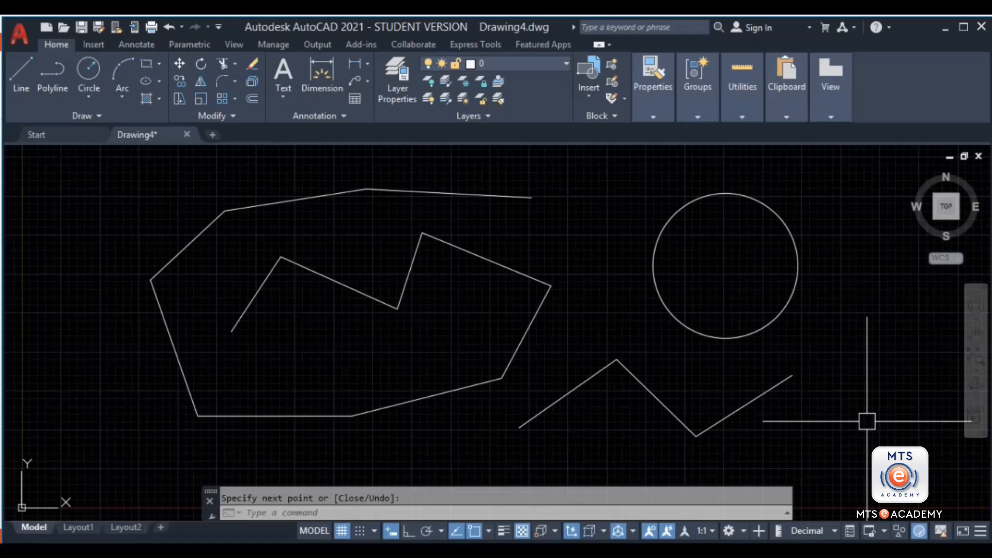
Step: Draw four connected line segments running up the right side of the circle and over its top
{"action": "key", "text": "Return"}
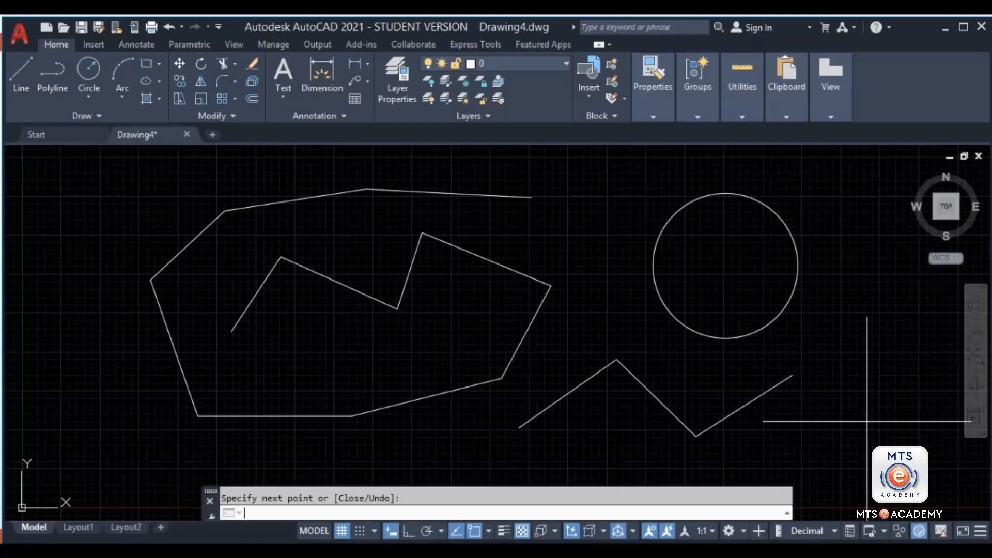
{"action": "left_click", "coordinate": [861, 410]}
{"action": "left_click", "coordinate": [853, 325]}
{"action": "left_click", "coordinate": [836, 251]}
{"action": "left_click", "coordinate": [812, 200]}
{"action": "left_click", "coordinate": [664, 184]}
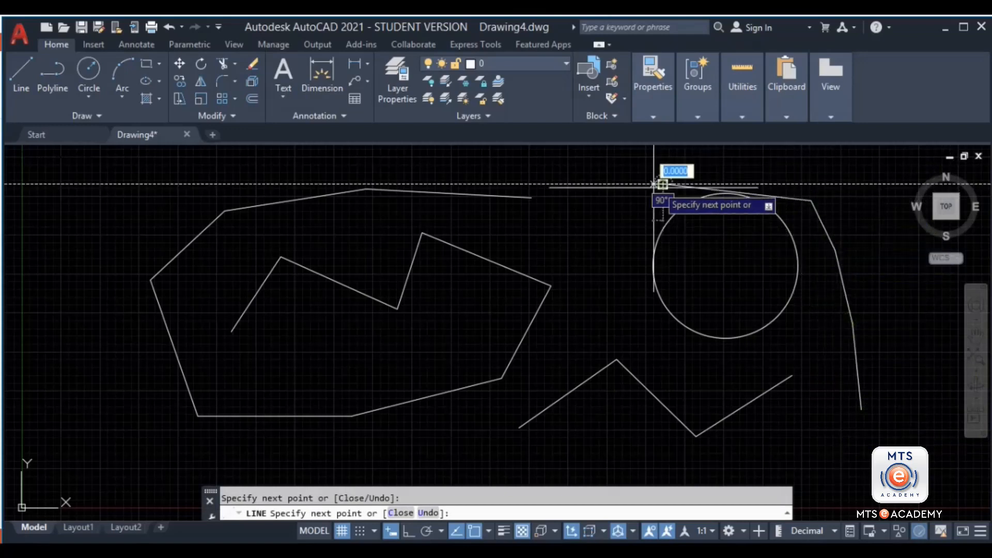
{"action": "key", "text": "Escape"}
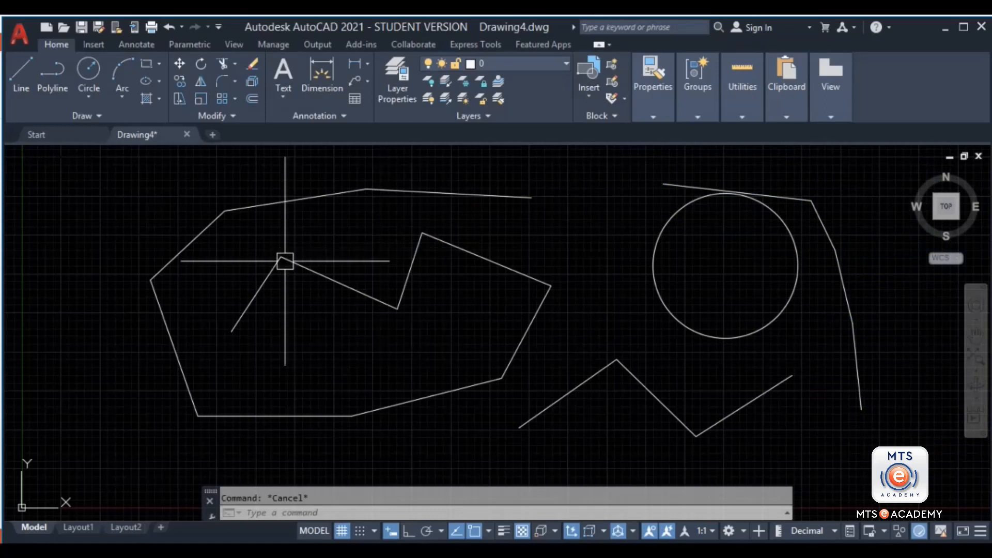
Step: Draw three circles along the large outline: radii of about 3.41 and 3.02 at its upper left, and a larger one across its top edge
{"action": "left_click", "coordinate": [86, 73]}
{"action": "left_click", "coordinate": [118, 287]}
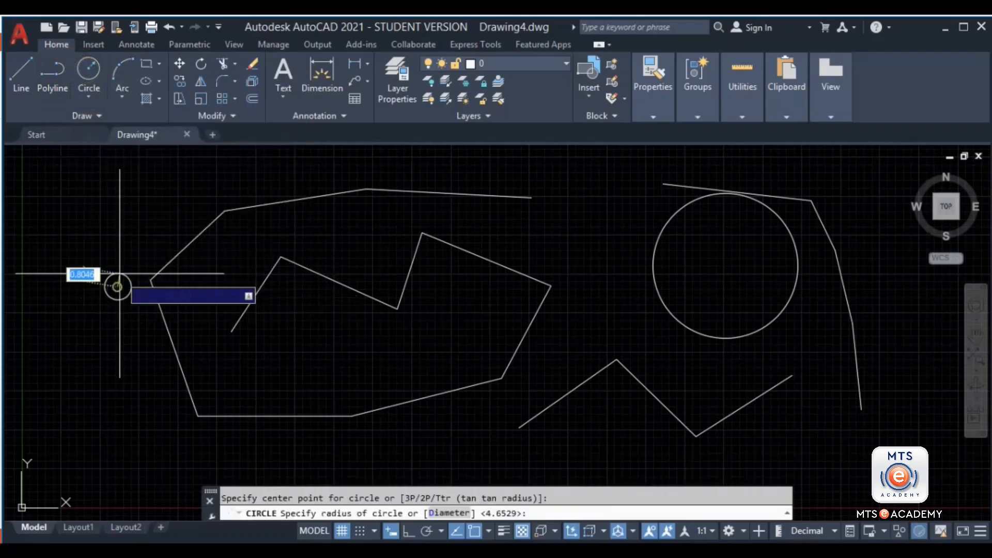
{"action": "left_click", "coordinate": [132, 235]}
{"action": "key", "text": "Return"}
{"action": "left_click", "coordinate": [171, 223]}
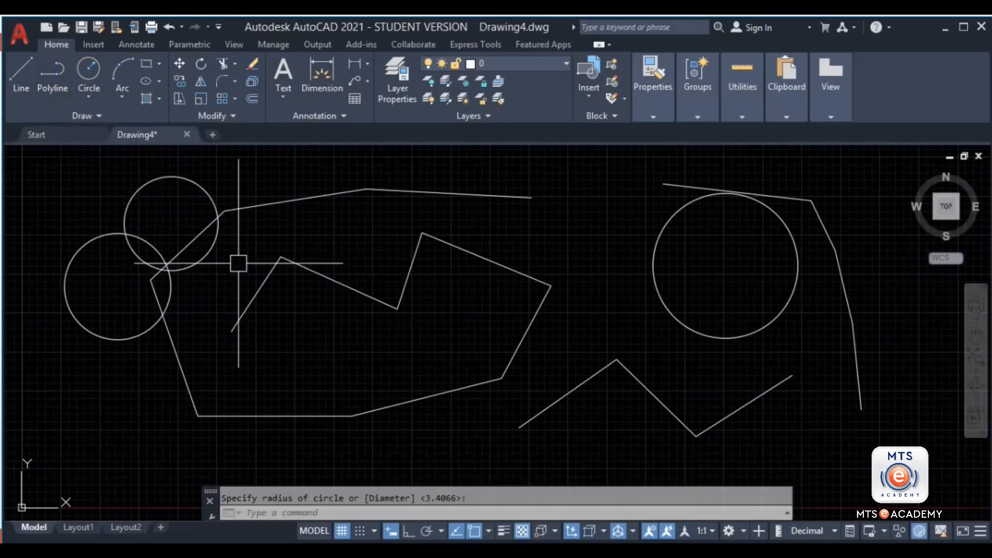
{"action": "key", "text": "Return"}
{"action": "left_click", "coordinate": [335, 210]}
{"action": "left_click", "coordinate": [395, 226]}
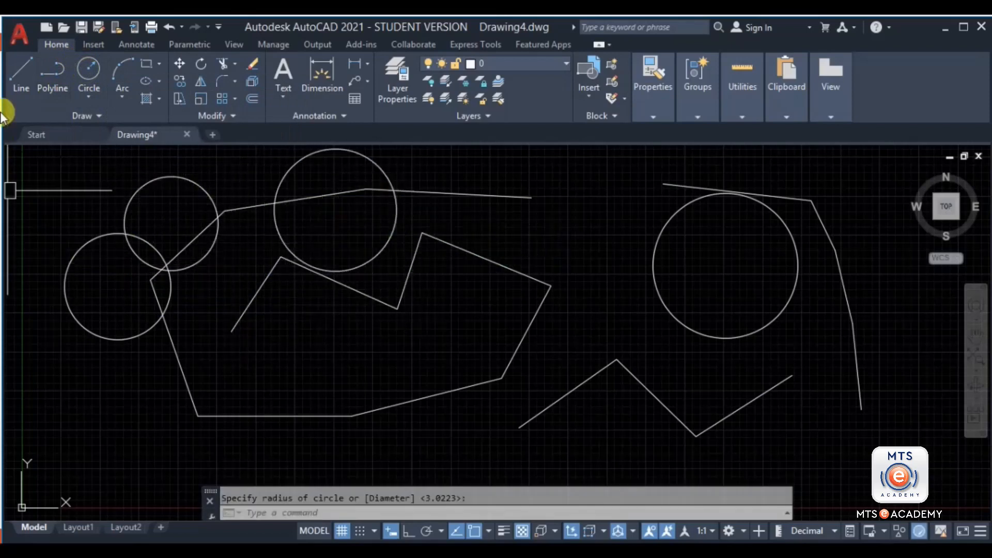
Step: Draw a peak of two connected line segments in the lower-left corner, beside the large outline
{"action": "left_click", "coordinate": [14, 82]}
{"action": "left_click", "coordinate": [63, 444]}
{"action": "left_click", "coordinate": [104, 379]}
{"action": "left_click", "coordinate": [149, 421]}
{"action": "key", "text": "Return"}
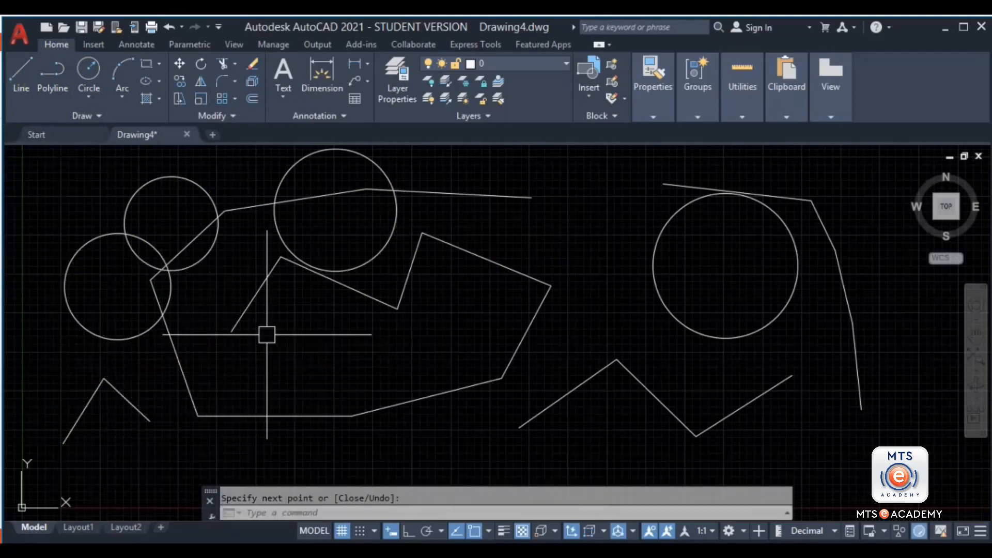
Step: Draw a chain of six connected line segments inside the large outline, crossing past its right edge and returning to the middle
{"action": "key", "text": "Return"}
{"action": "left_click", "coordinate": [285, 354]}
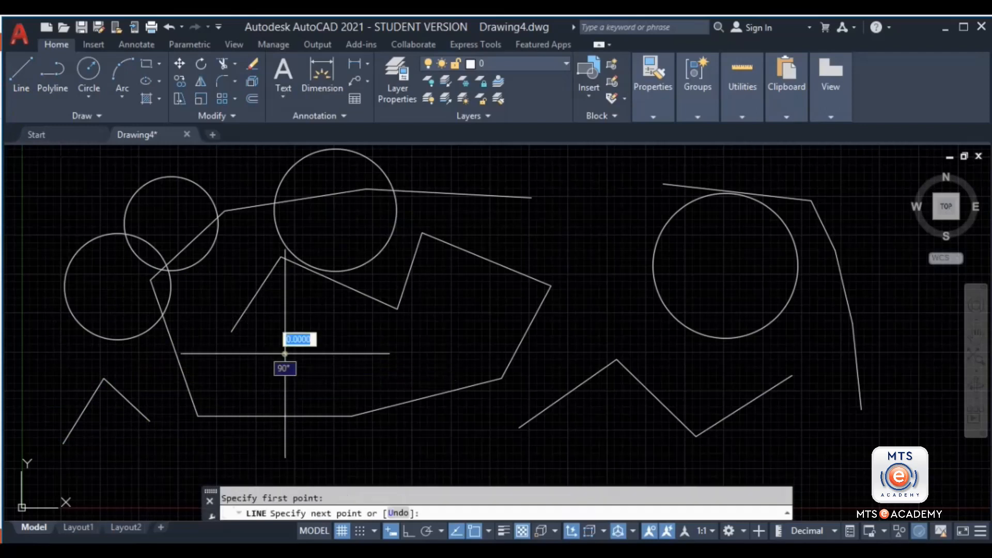
{"action": "left_click", "coordinate": [359, 310]}
{"action": "left_click", "coordinate": [454, 374]}
{"action": "left_click", "coordinate": [557, 235]}
{"action": "left_click", "coordinate": [579, 316]}
{"action": "left_click", "coordinate": [336, 383]}
{"action": "key", "text": "Return"}
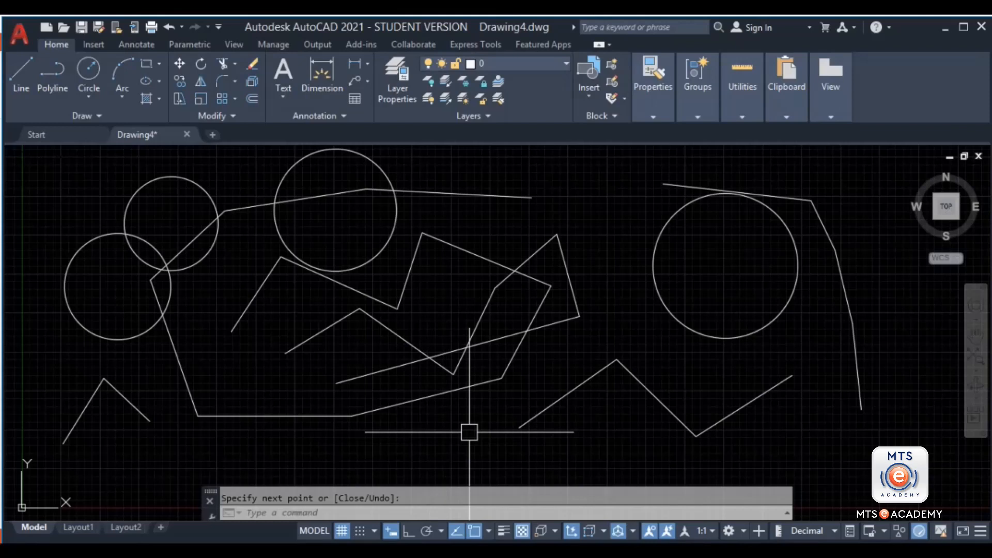
Step: Draw three connected line segments from the outline's bottom edge up through its interior and down past its lower-right edge
{"action": "left_click", "coordinate": [22, 75]}
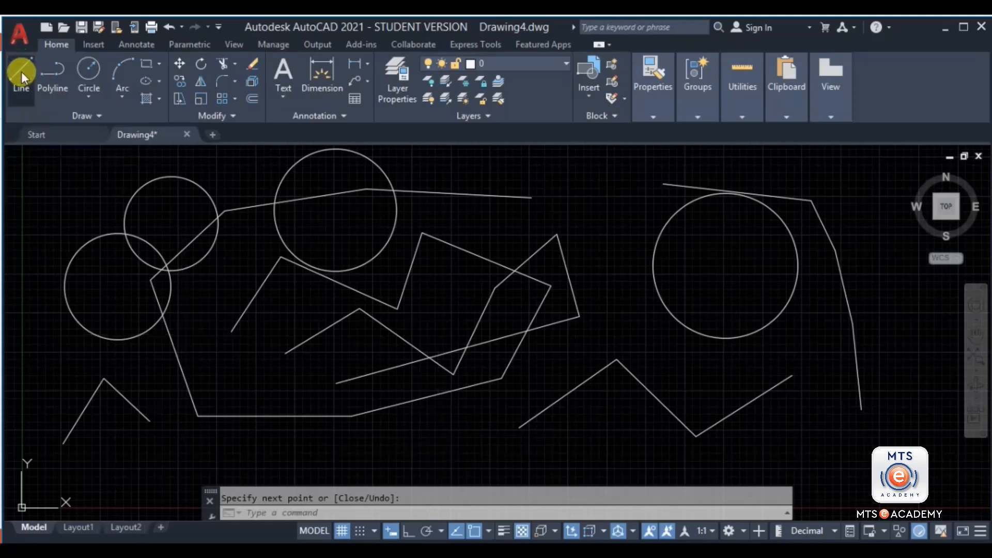
{"action": "left_click", "coordinate": [246, 415]}
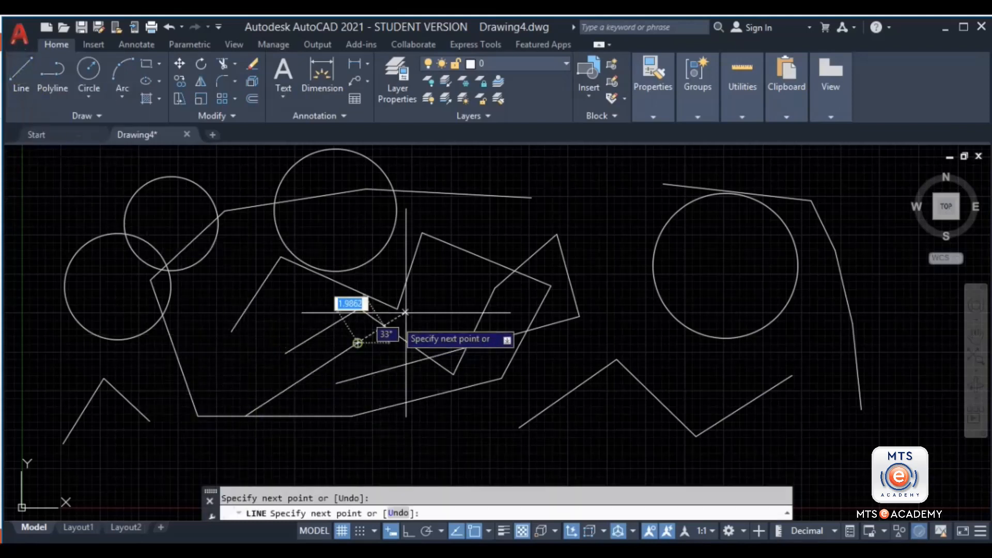
{"action": "left_click", "coordinate": [460, 291]}
{"action": "left_click", "coordinate": [501, 417]}
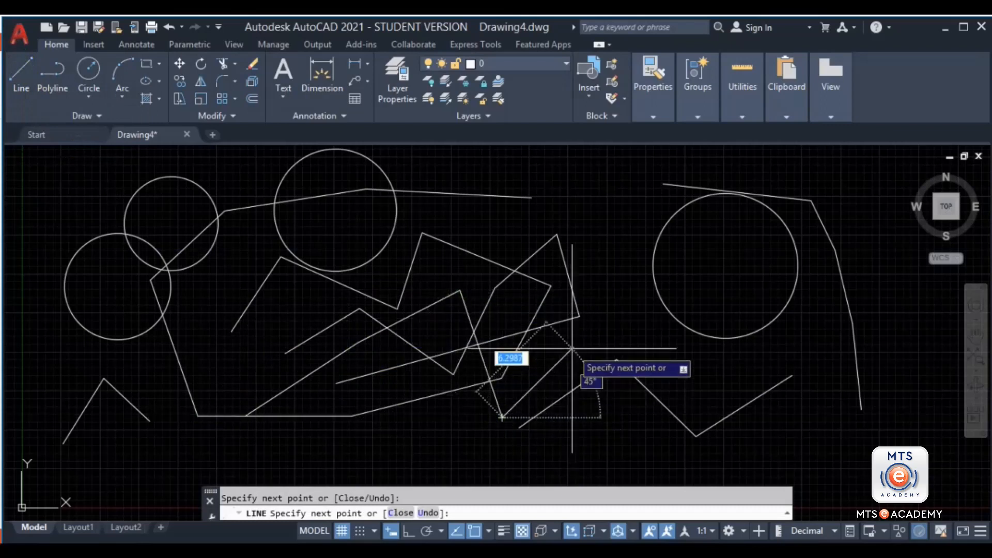
{"action": "key", "text": "Return"}
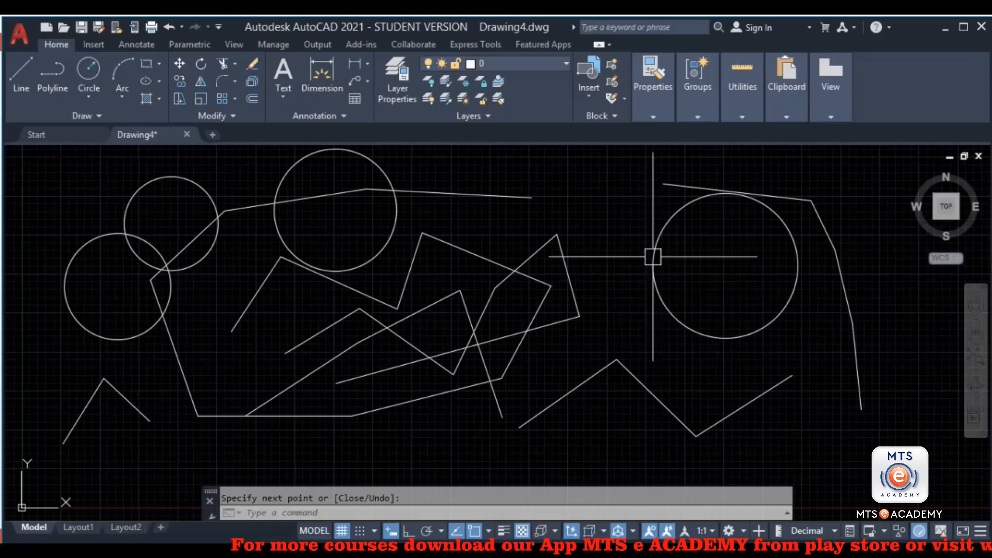
Step: Erase the large circle on the right and the circle crossing the outline's top edge
{"action": "key", "text": "Escape"}
{"action": "left_click", "coordinate": [686, 203]}
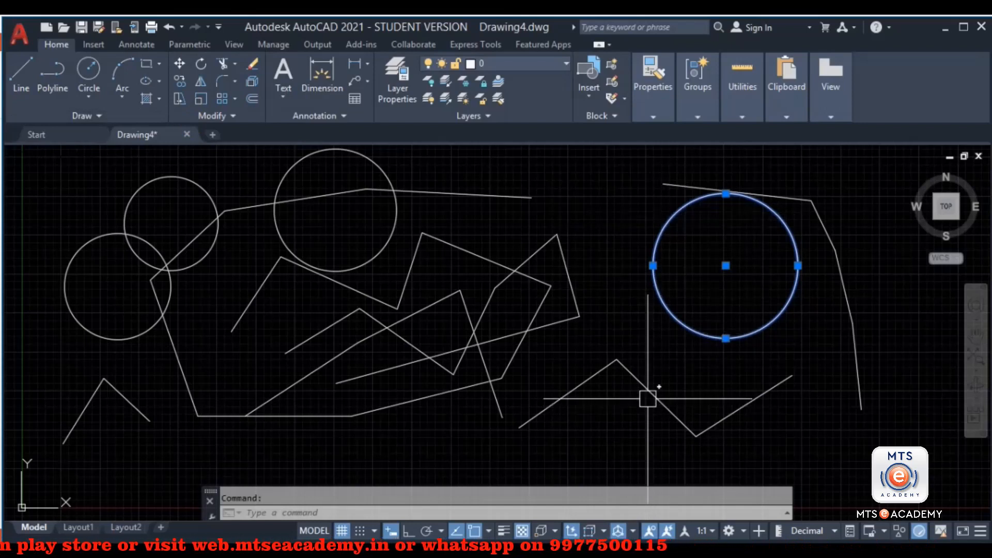
{"action": "mouse_move", "coordinate": [648, 399]}
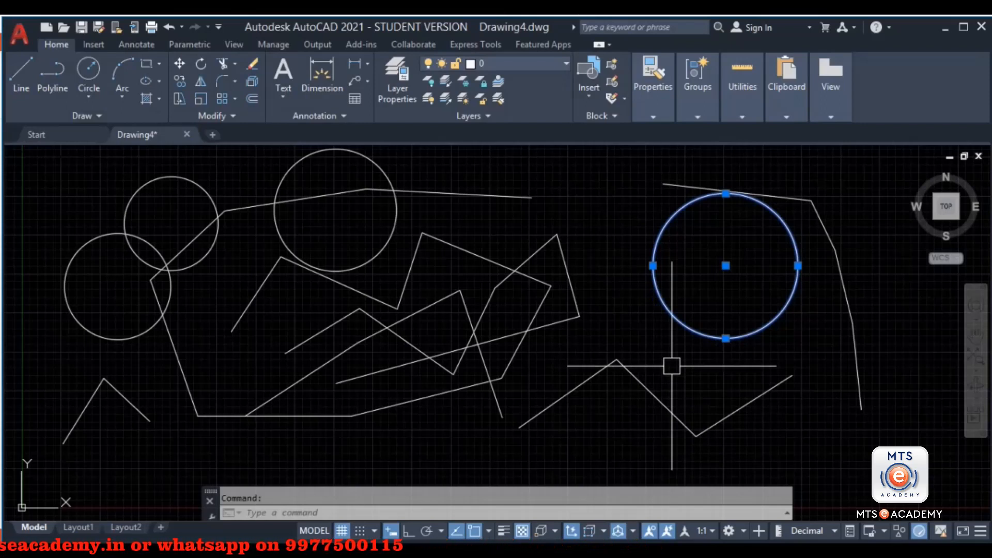
{"action": "key", "text": "Delete"}
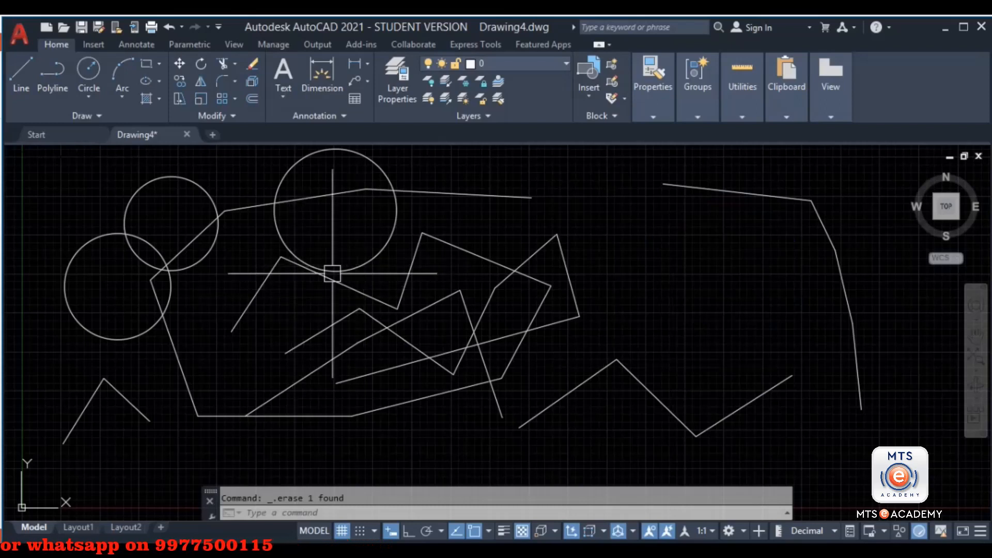
{"action": "left_click", "coordinate": [385, 250]}
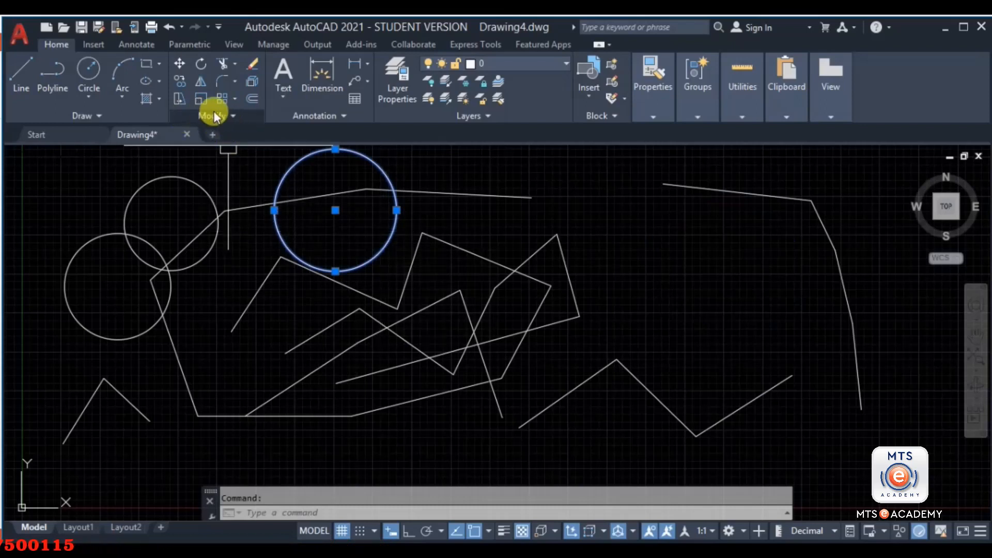
{"action": "left_click", "coordinate": [255, 64]}
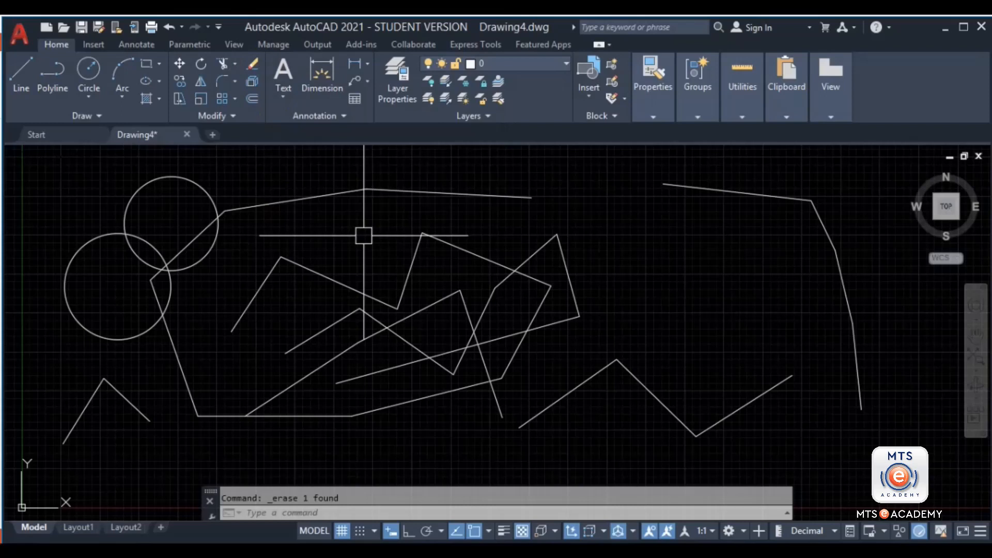
Step: Undo both circle erasures
{"action": "key", "text": "ctrl+z"}
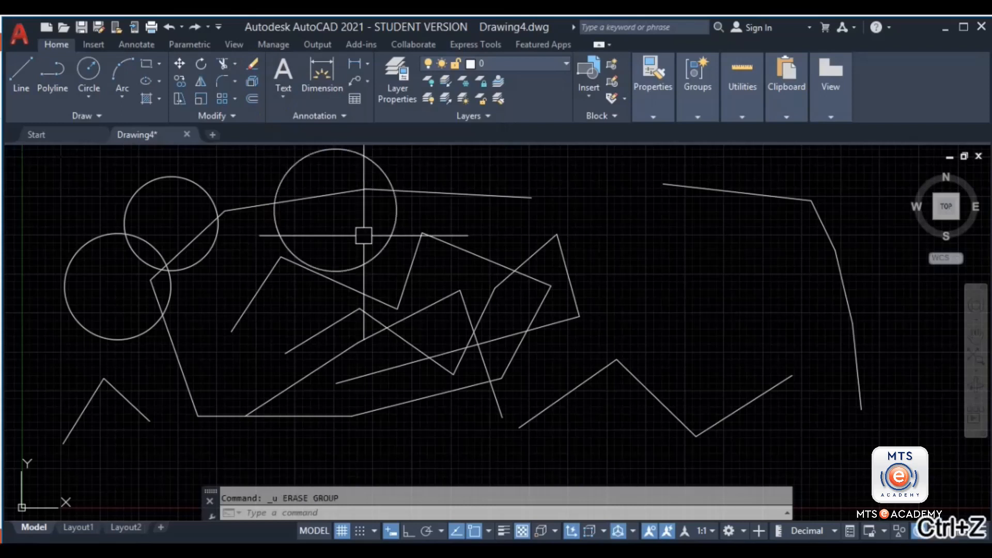
{"action": "key", "text": "ctrl+z"}
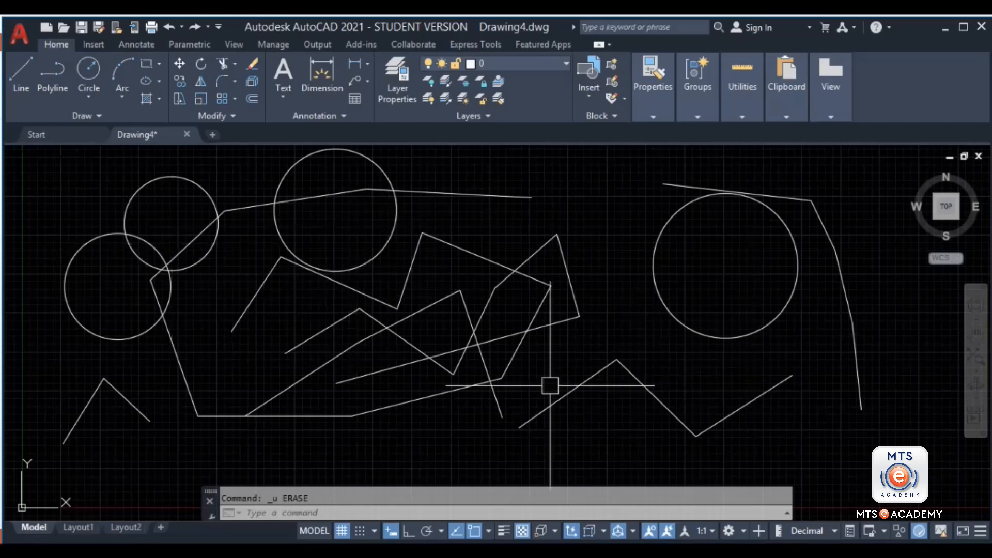
{"action": "mouse_move", "coordinate": [487, 394]}
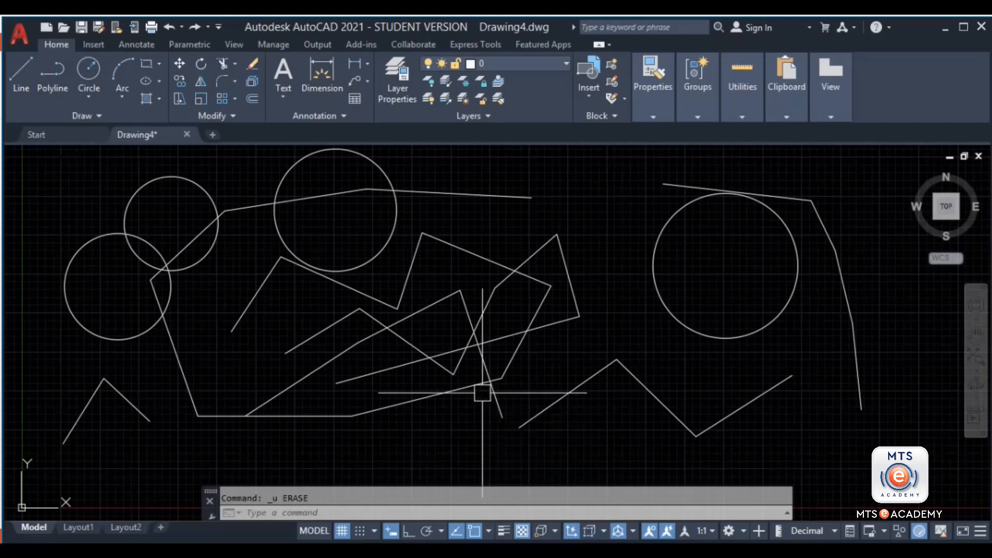
{"action": "scroll", "coordinate": [410, 326], "scroll_direction": "down", "scroll_amount": 4}
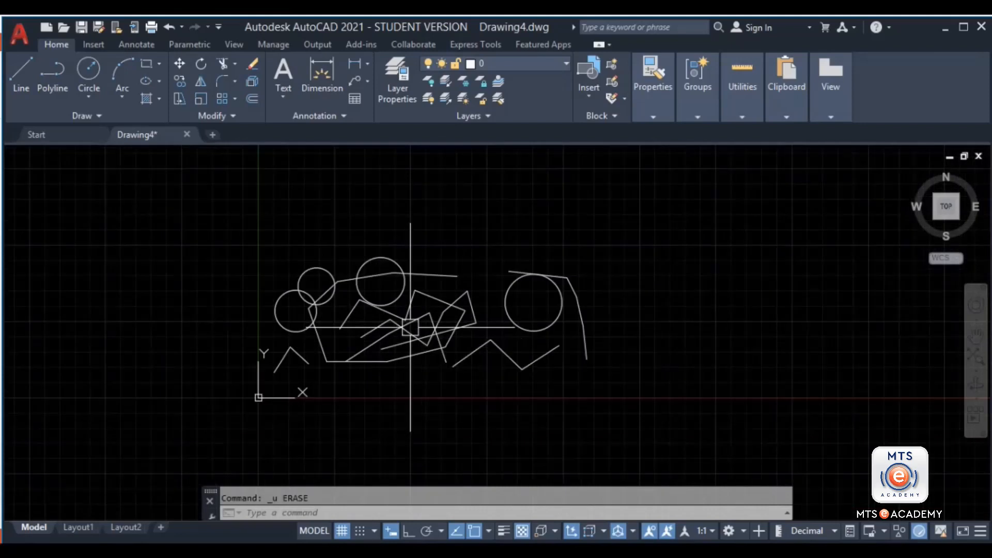
{"action": "scroll", "coordinate": [410, 327], "scroll_direction": "up", "scroll_amount": 5}
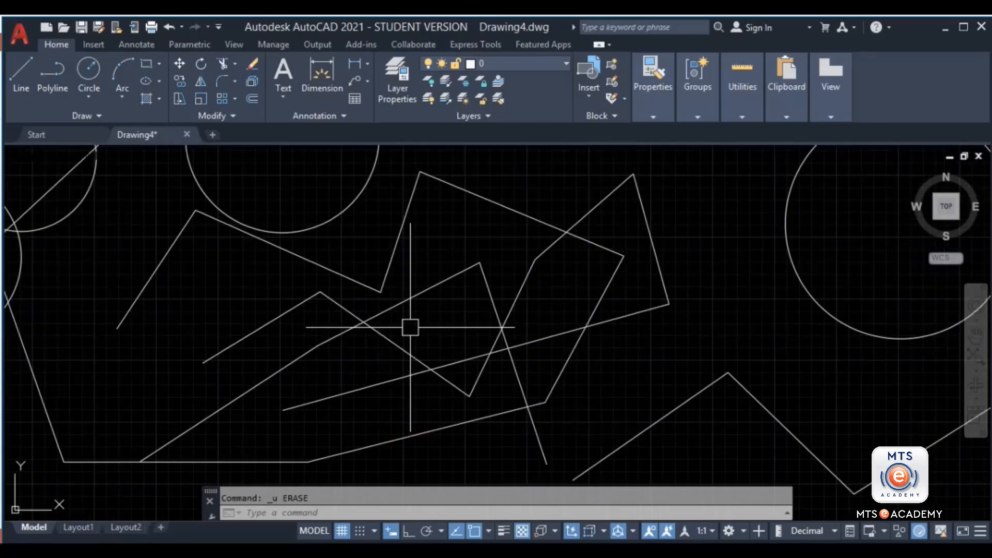
Step: Zoom in and out around the overlapping line shapes to examine the drawing at different scales
{"action": "scroll", "coordinate": [410, 326], "scroll_direction": "up", "scroll_amount": 2}
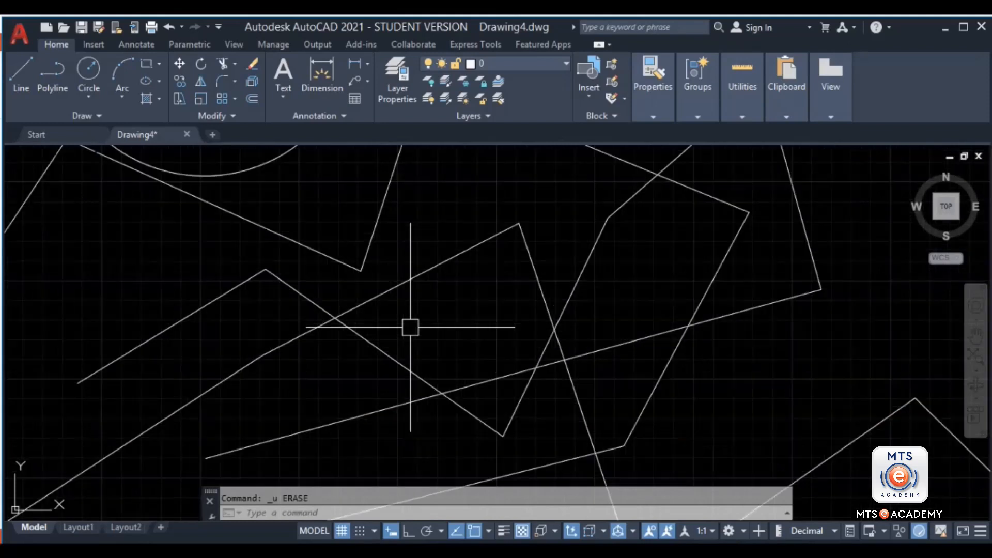
{"action": "scroll", "coordinate": [410, 326], "scroll_direction": "down", "scroll_amount": 6}
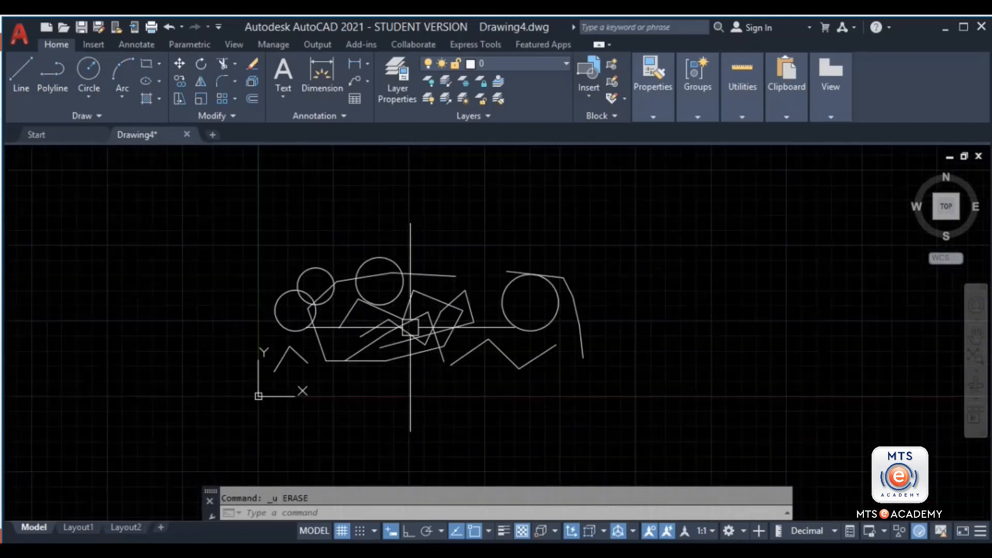
{"action": "scroll", "coordinate": [410, 327], "scroll_direction": "up", "scroll_amount": 4}
{"action": "scroll", "coordinate": [410, 327], "scroll_direction": "down", "scroll_amount": 2}
{"action": "scroll", "coordinate": [410, 326], "scroll_direction": "up", "scroll_amount": 2}
{"action": "scroll", "coordinate": [410, 327], "scroll_direction": "down", "scroll_amount": 4}
{"action": "scroll", "coordinate": [410, 327], "scroll_direction": "up", "scroll_amount": 5}
{"action": "scroll", "coordinate": [410, 327], "scroll_direction": "down", "scroll_amount": 1}
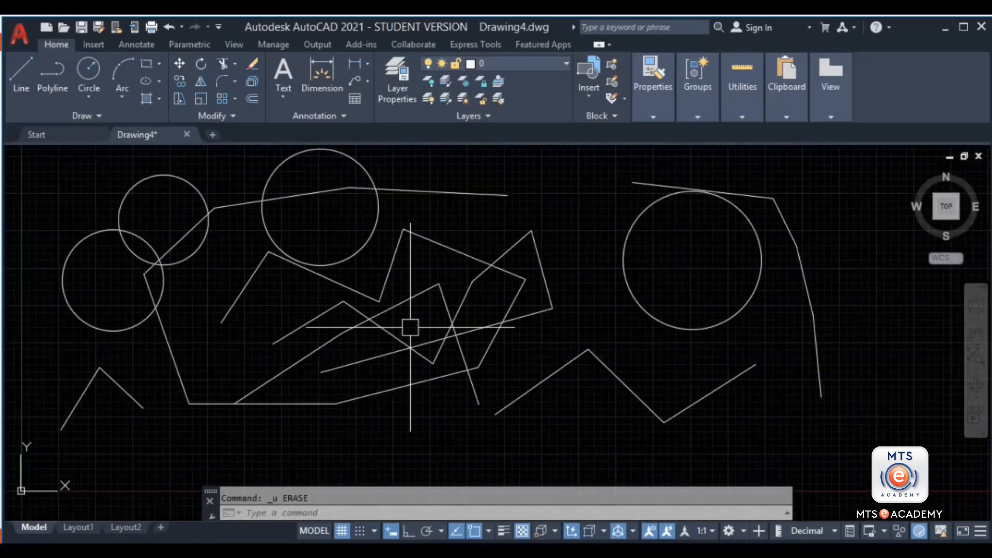
{"action": "scroll", "coordinate": [410, 326], "scroll_direction": "up", "scroll_amount": 6}
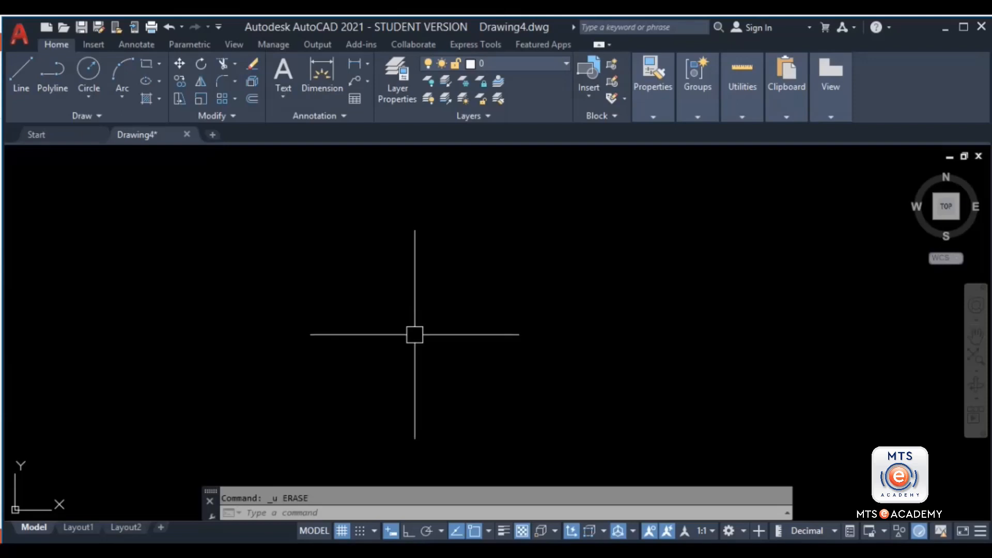
Step: Fit the whole drawing in the view with Zoom Extents, and fit it again after panning away from it
{"action": "middle_click", "coordinate": [414, 334]}
{"action": "middle_click", "coordinate": [415, 335]}
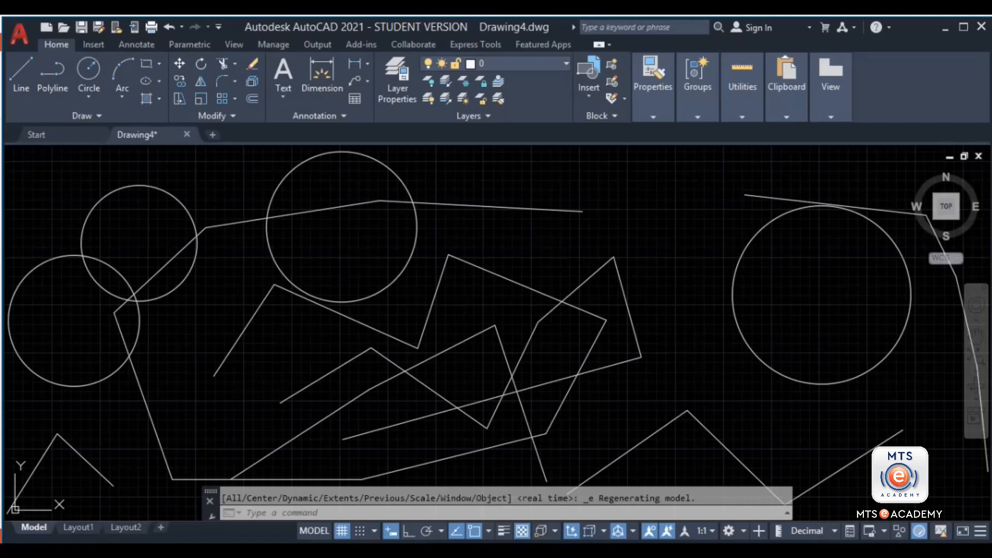
{"action": "mouse_move", "coordinate": [325, 376]}
{"action": "middle_mouse_down"}
{"action": "mouse_move", "coordinate": [583, 392]}
{"action": "mouse_move", "coordinate": [448, 255]}
{"action": "mouse_move", "coordinate": [322, 299]}
{"action": "mouse_move", "coordinate": [336, 289]}
{"action": "middle_mouse_up"}
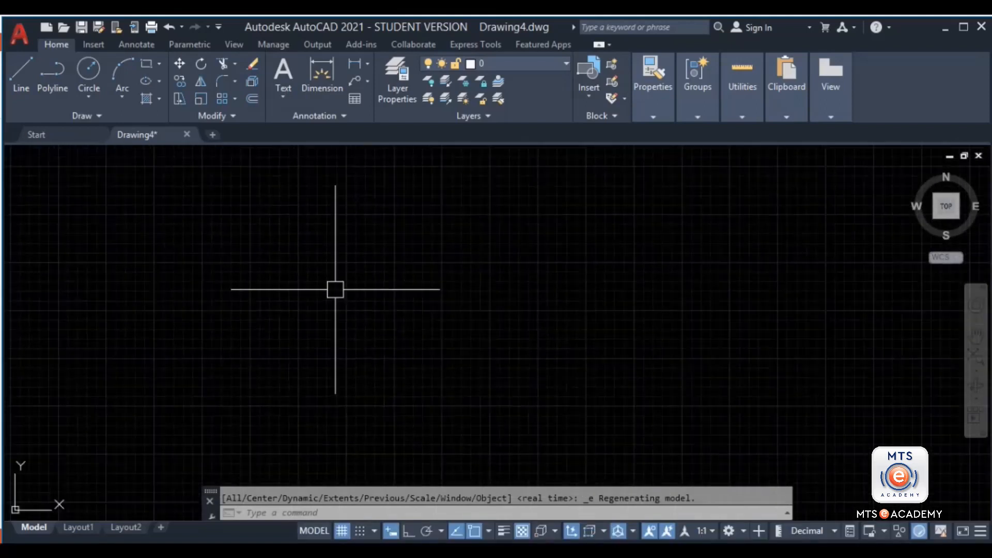
{"action": "middle_click", "coordinate": [335, 289]}
{"action": "middle_click", "coordinate": [336, 290]}
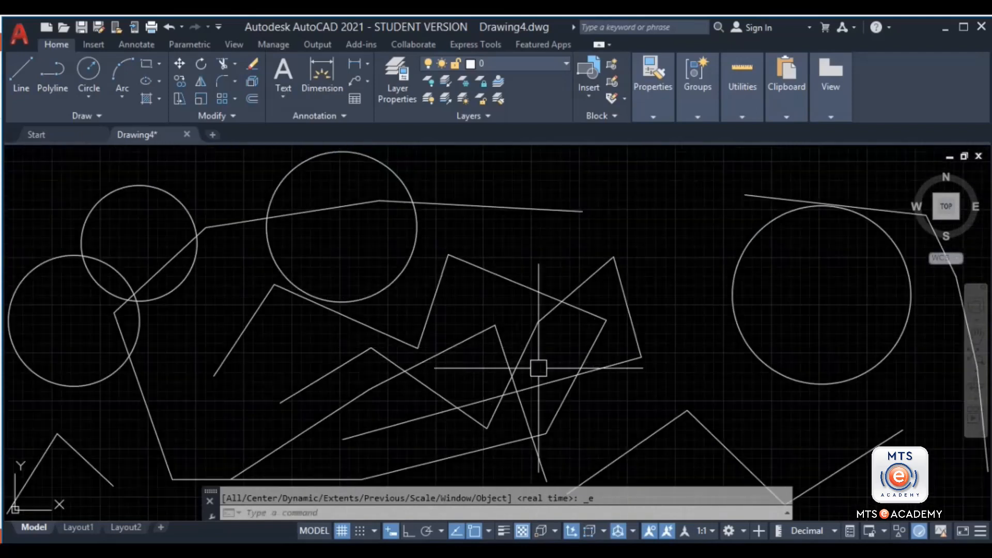
Step: Pan the drawing out of view and bring it all back by choosing the Zoom Extents option
{"action": "middle_click_drag", "start_coordinate": [594, 429], "coordinate": [307, 220]}
{"action": "middle_click_drag", "start_coordinate": [383, 336], "coordinate": [300, 202]}
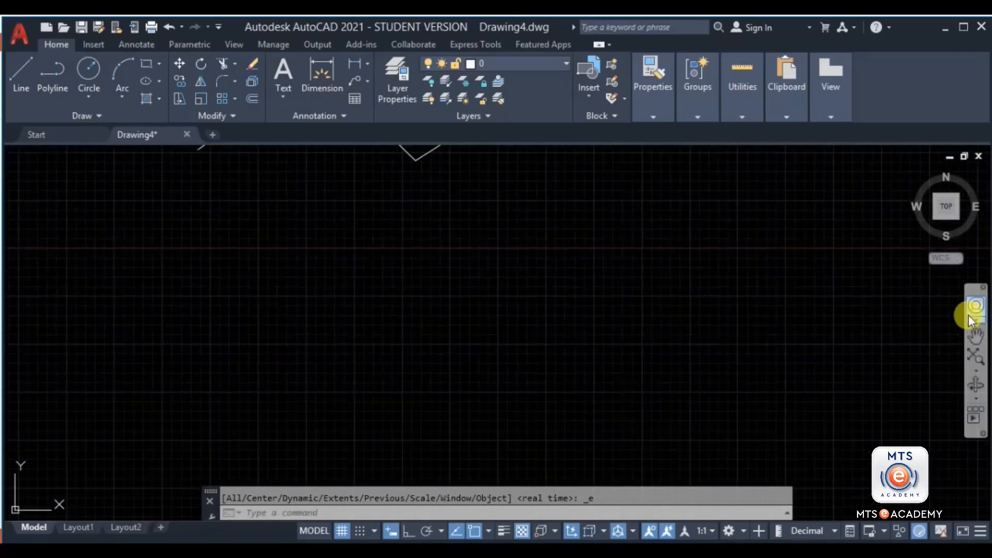
{"action": "left_click", "coordinate": [974, 374]}
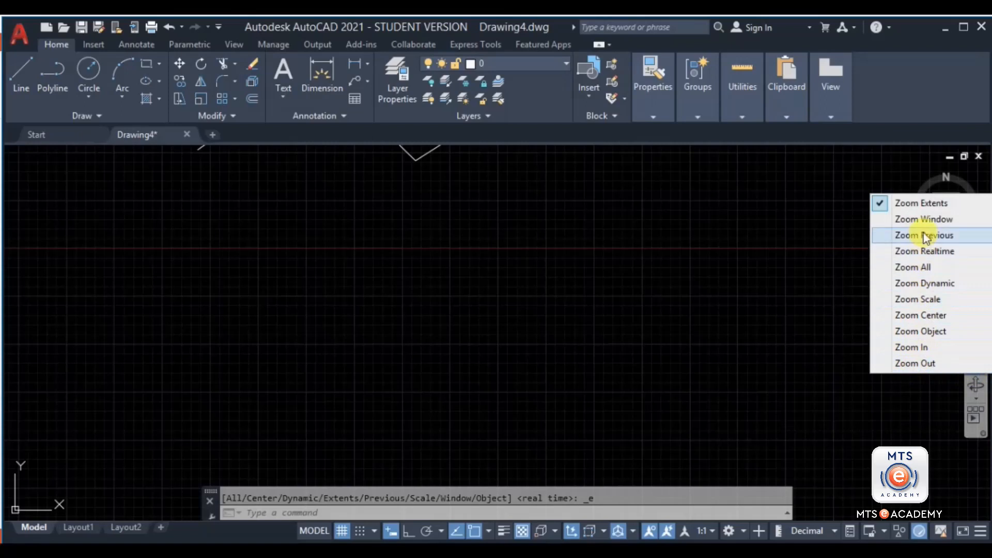
{"action": "left_click", "coordinate": [924, 204]}
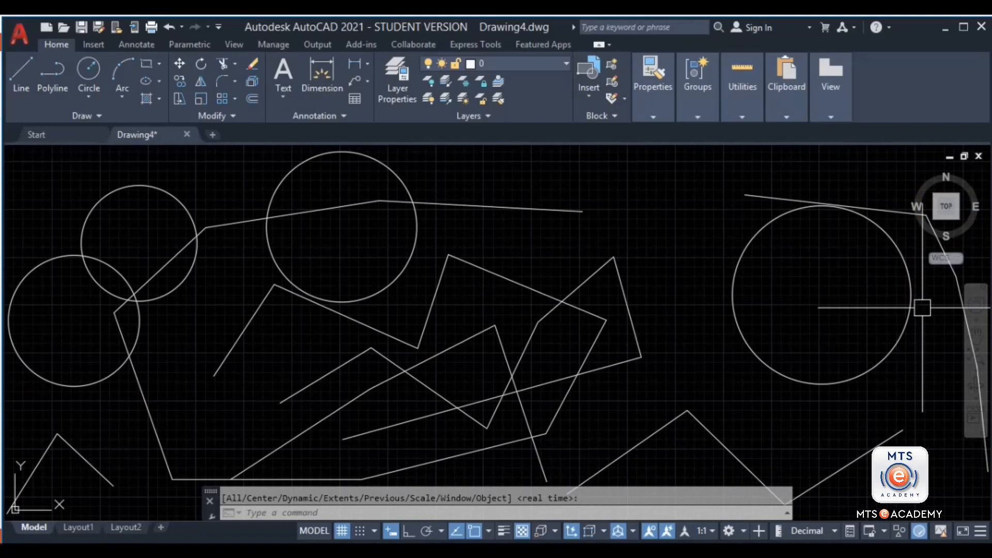
{"action": "left_click", "coordinate": [972, 370]}
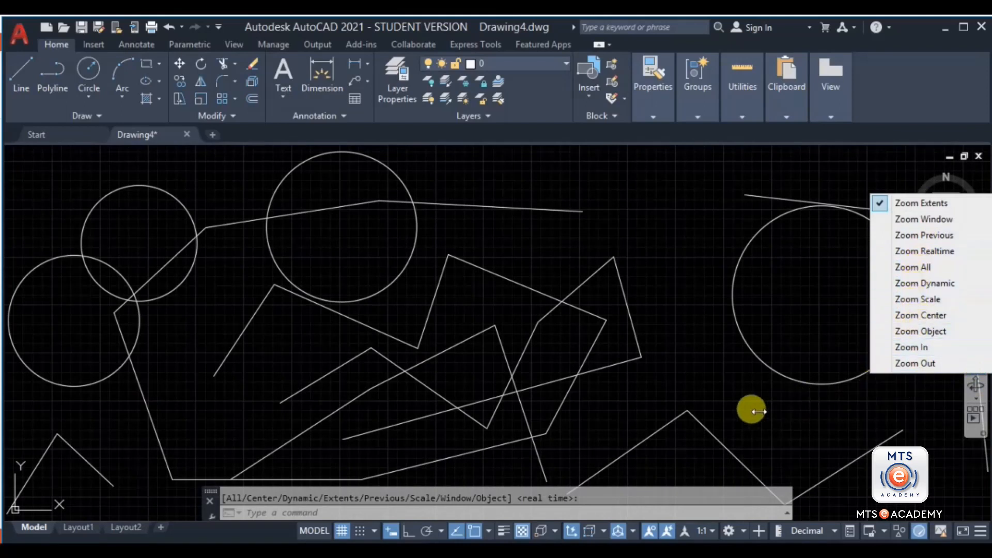
{"action": "left_click", "coordinate": [753, 411]}
{"action": "left_click", "coordinate": [683, 381]}
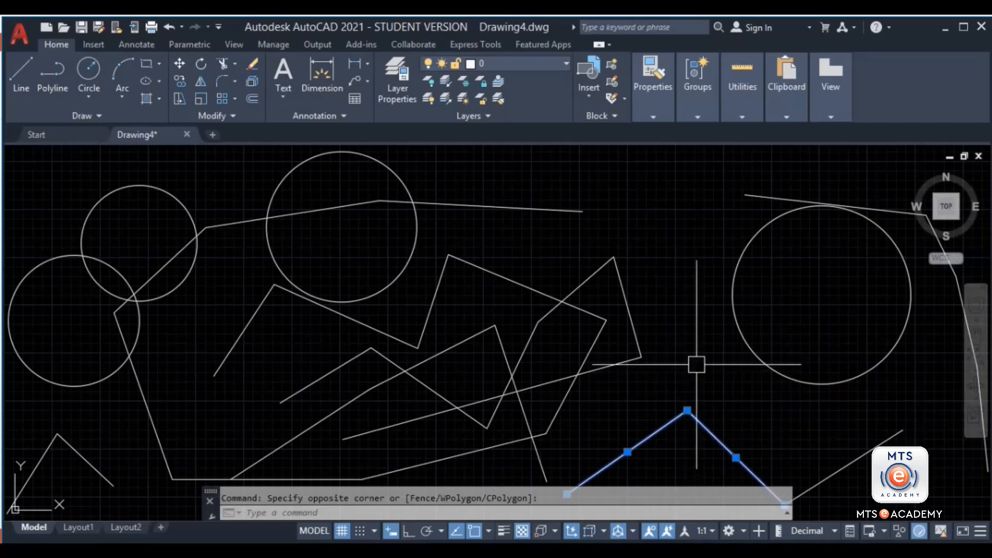
{"action": "key", "text": "Escape"}
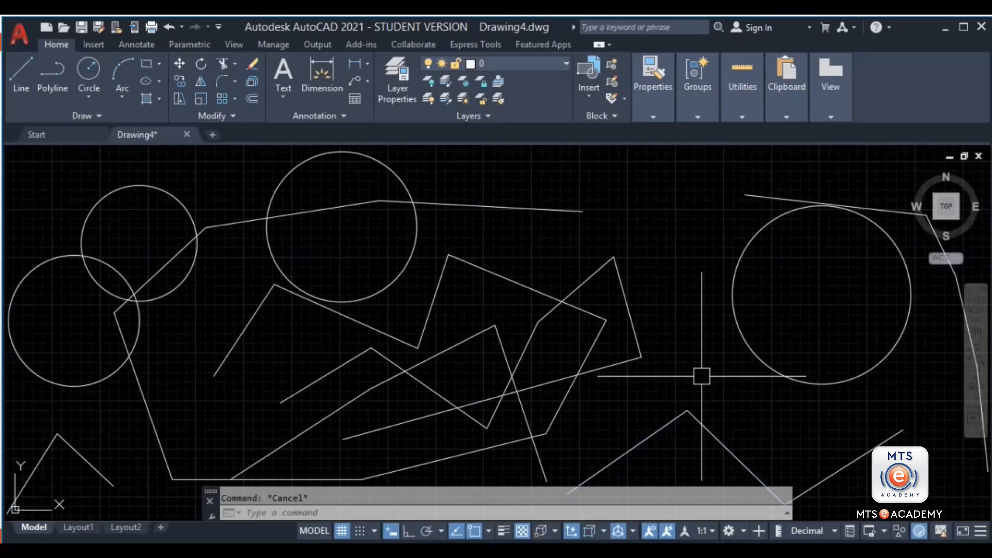
Step: Shift the drawing down and to the right with the Pan command, exit it, and pan directly without a command
{"action": "left_click", "coordinate": [977, 338]}
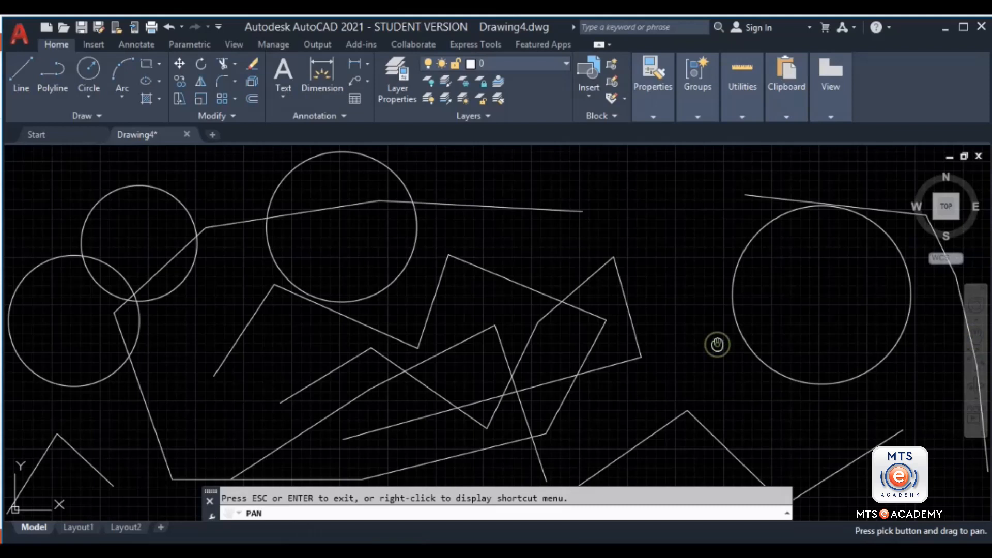
{"action": "mouse_move", "coordinate": [717, 345]}
{"action": "left_mouse_down"}
{"action": "mouse_move", "coordinate": [546, 355]}
{"action": "mouse_move", "coordinate": [109, 352]}
{"action": "mouse_move", "coordinate": [826, 369]}
{"action": "mouse_move", "coordinate": [784, 210]}
{"action": "mouse_move", "coordinate": [774, 386]}
{"action": "left_mouse_up"}
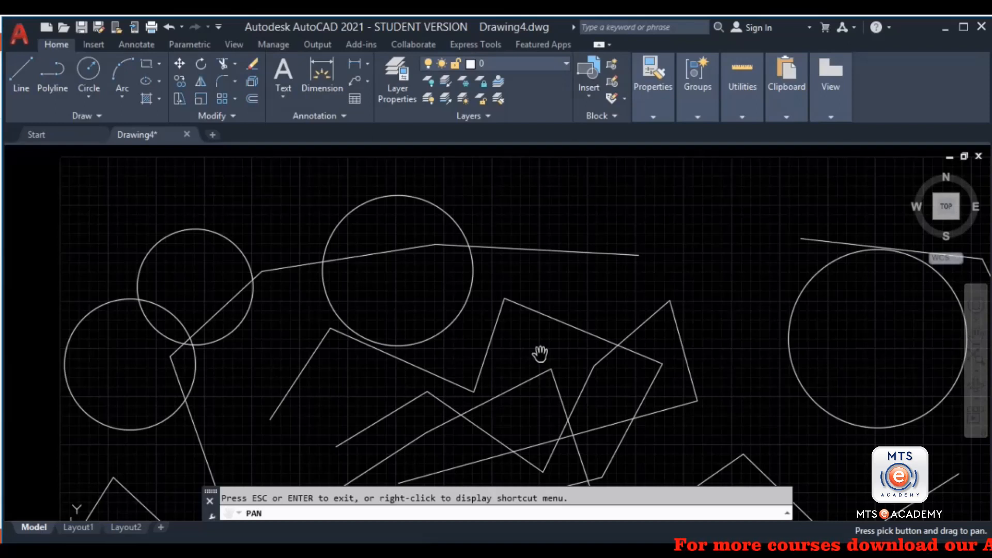
{"action": "key", "text": "Escape"}
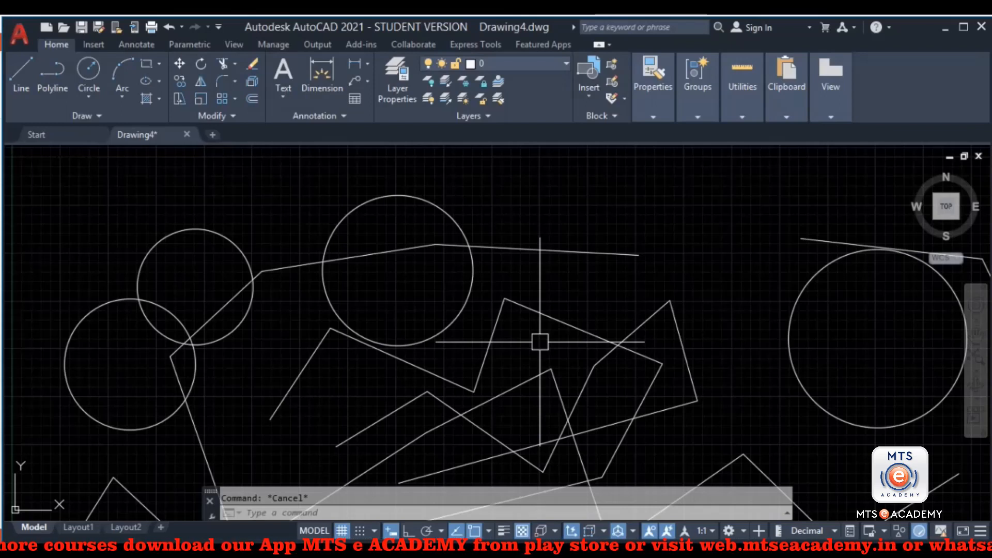
{"action": "middle_click_drag", "start_coordinate": [539, 342], "coordinate": [540, 342]}
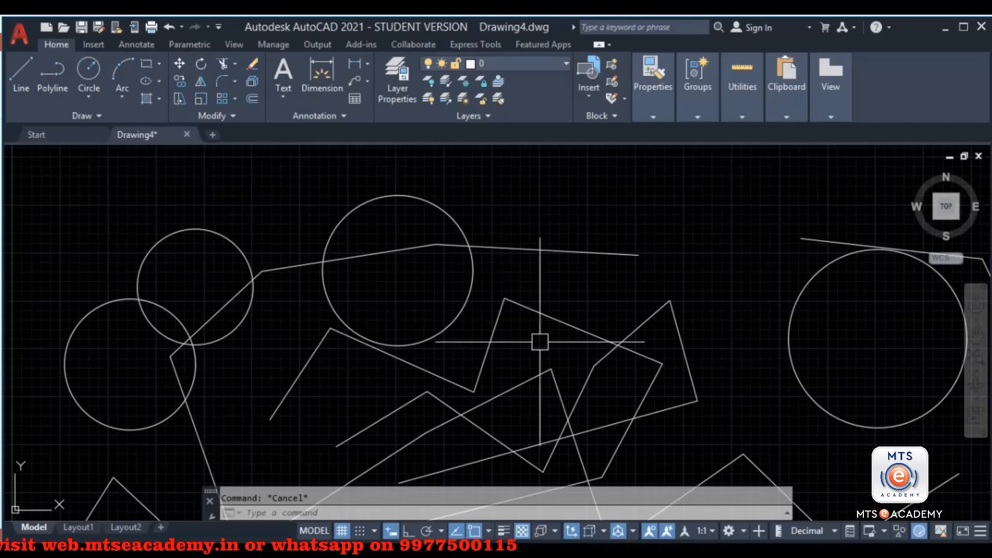
{"action": "mouse_move", "coordinate": [539, 342]}
{"action": "middle_mouse_down"}
{"action": "mouse_move", "coordinate": [160, 328]}
{"action": "mouse_move", "coordinate": [744, 343]}
{"action": "mouse_move", "coordinate": [696, 312]}
{"action": "mouse_move", "coordinate": [664, 200]}
{"action": "mouse_move", "coordinate": [651, 339]}
{"action": "middle_mouse_up"}
{"action": "middle_click_drag", "start_coordinate": [291, 388], "coordinate": [177, 381]}
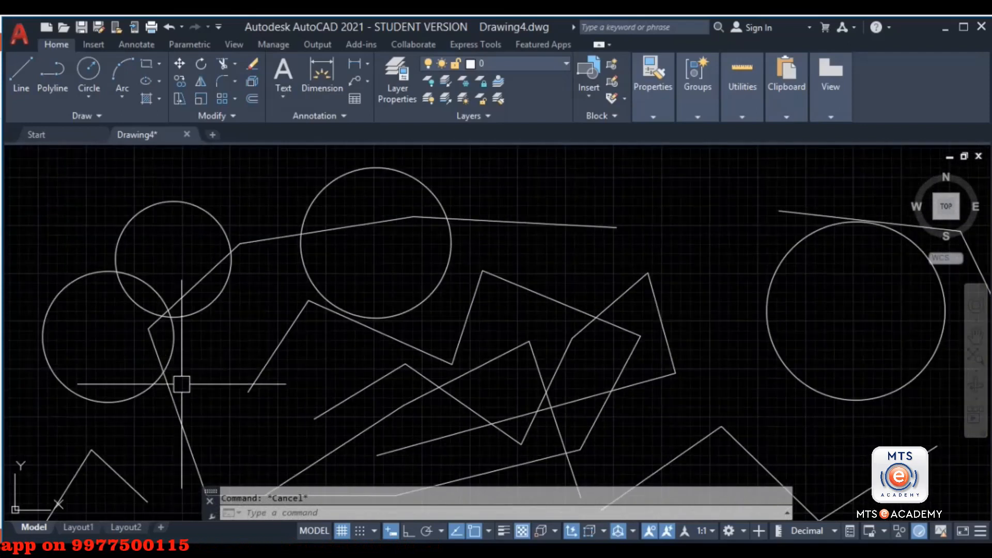
Step: Draw a circle with a radius of about 2.4 in the empty area far to the upper left of the existing shapes
{"action": "middle_click_drag", "start_coordinate": [177, 333], "coordinate": [209, 408]}
{"action": "middle_click_drag", "start_coordinate": [149, 314], "coordinate": [406, 402]}
{"action": "mouse_move", "coordinate": [198, 289]}
{"action": "middle_mouse_down"}
{"action": "mouse_move", "coordinate": [322, 359]}
{"action": "mouse_move", "coordinate": [241, 307]}
{"action": "mouse_move", "coordinate": [277, 227]}
{"action": "middle_mouse_up"}
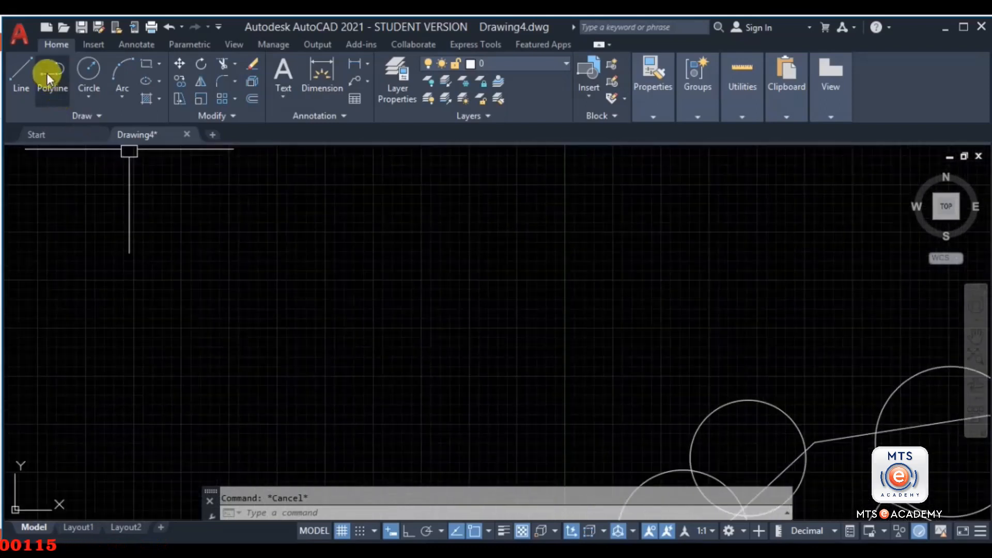
{"action": "left_click", "coordinate": [89, 68]}
{"action": "left_click", "coordinate": [66, 375]}
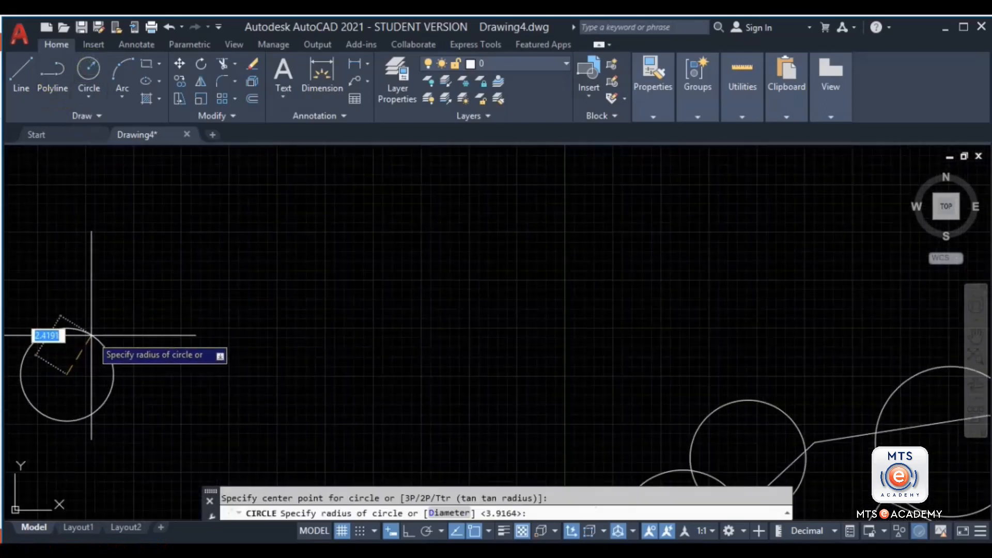
{"action": "left_click", "coordinate": [91, 337]}
Step: Zoom out and pan around to view the isolated circle together with the main group of shapes
{"action": "scroll", "coordinate": [646, 406], "scroll_direction": "down", "scroll_amount": 2}
{"action": "middle_click_drag", "start_coordinate": [611, 405], "coordinate": [233, 371]}
{"action": "mouse_move", "coordinate": [474, 410]}
{"action": "middle_mouse_down"}
{"action": "mouse_move", "coordinate": [312, 394]}
{"action": "mouse_move", "coordinate": [806, 366]}
{"action": "middle_mouse_up"}
{"action": "scroll", "coordinate": [672, 374], "scroll_direction": "down", "scroll_amount": 4}
{"action": "middle_click_drag", "start_coordinate": [666, 375], "coordinate": [347, 447]}
{"action": "middle_click_drag", "start_coordinate": [177, 421], "coordinate": [44, 436]}
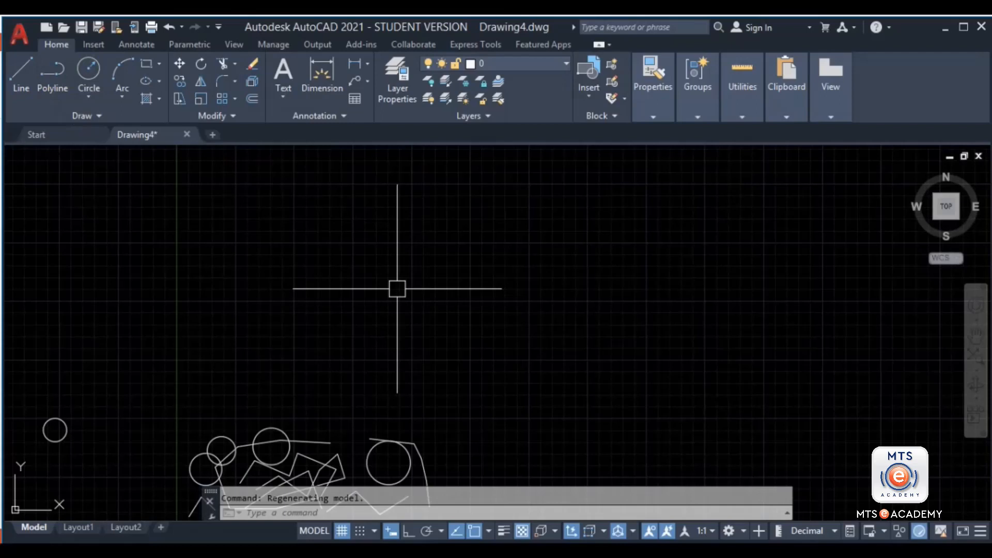
{"action": "middle_click_drag", "start_coordinate": [396, 306], "coordinate": [491, 302]}
{"action": "middle_click_drag", "start_coordinate": [334, 388], "coordinate": [352, 366]}
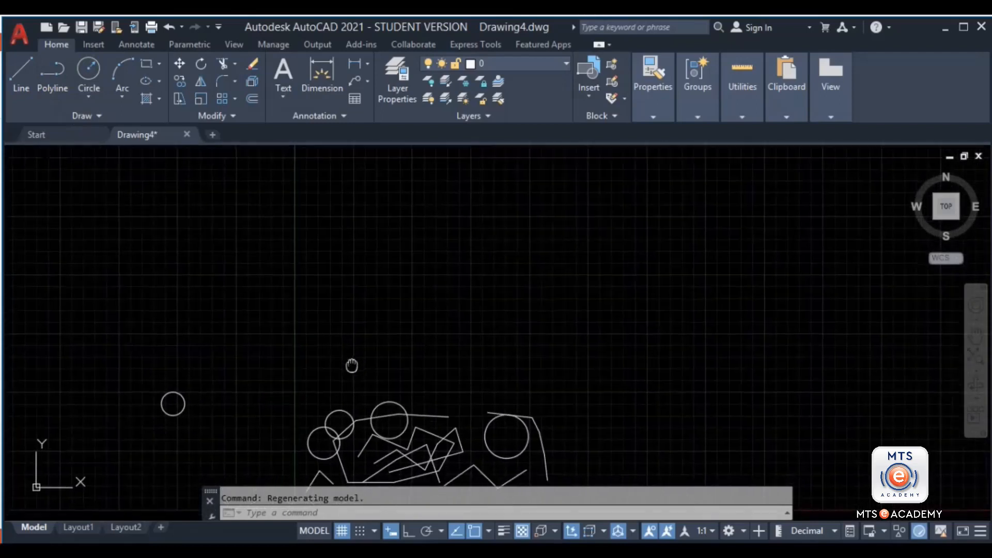
{"action": "mouse_move", "coordinate": [281, 390]}
{"action": "middle_mouse_down"}
{"action": "mouse_move", "coordinate": [279, 381]}
{"action": "mouse_move", "coordinate": [124, 436]}
{"action": "middle_mouse_up"}
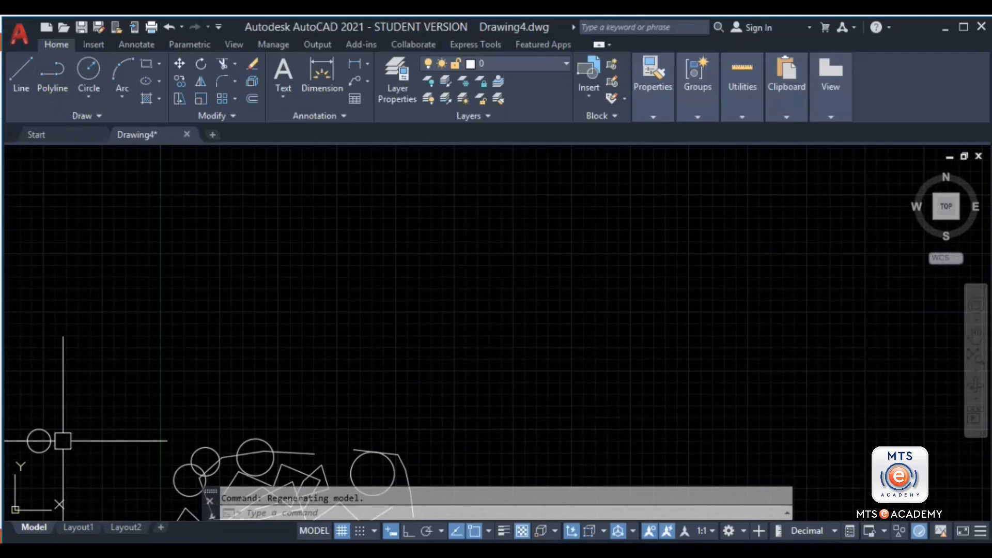
{"action": "mouse_move", "coordinate": [63, 441]}
{"action": "middle_mouse_down"}
{"action": "mouse_move", "coordinate": [188, 372]}
{"action": "mouse_move", "coordinate": [448, 295]}
{"action": "mouse_move", "coordinate": [495, 301]}
{"action": "middle_mouse_up"}
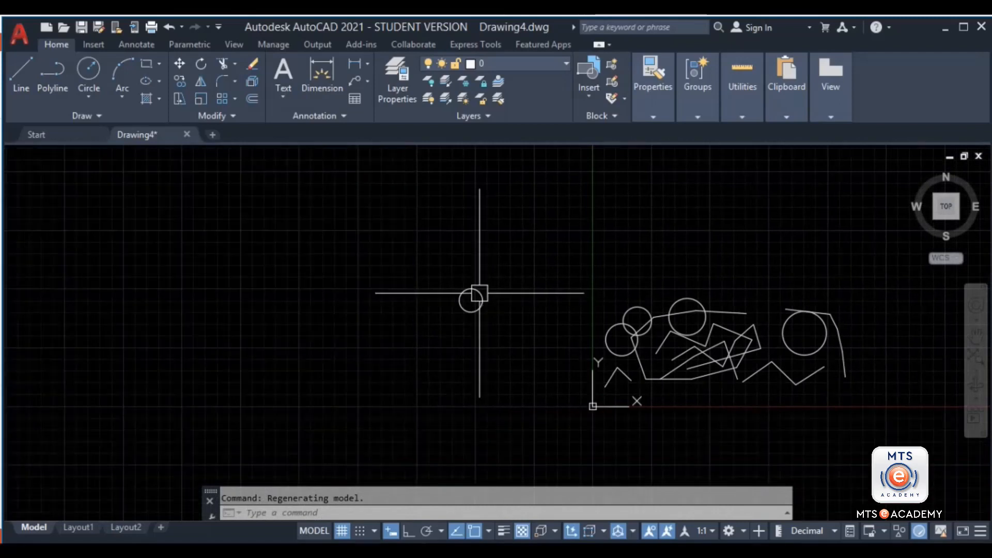
Step: Zoom in on the isolated circle and center it for a close-up view
{"action": "scroll", "coordinate": [480, 293], "scroll_direction": "up", "scroll_amount": 4}
{"action": "scroll", "coordinate": [480, 293], "scroll_direction": "up", "scroll_amount": 2}
{"action": "scroll", "coordinate": [481, 292], "scroll_direction": "down", "scroll_amount": 4}
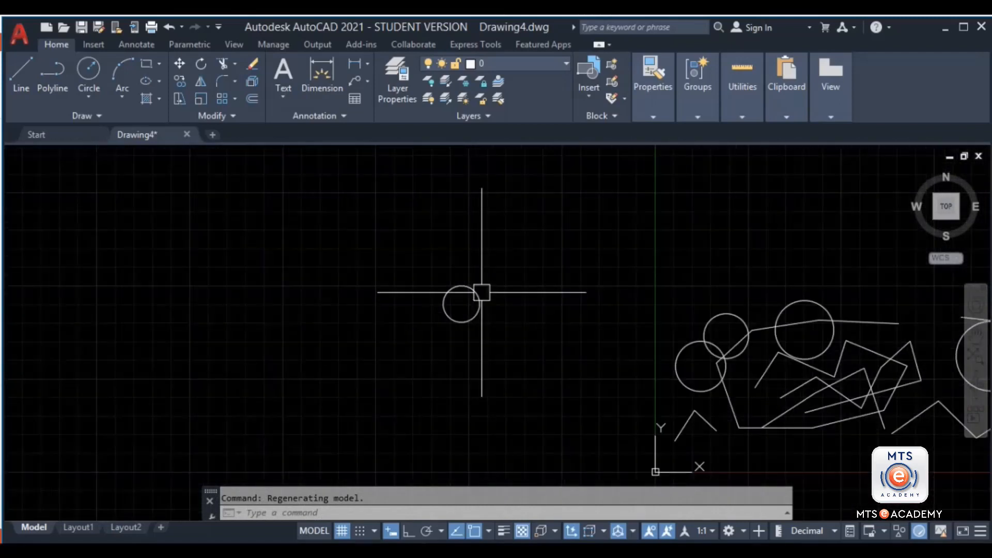
{"action": "scroll", "coordinate": [481, 292], "scroll_direction": "up", "scroll_amount": 3}
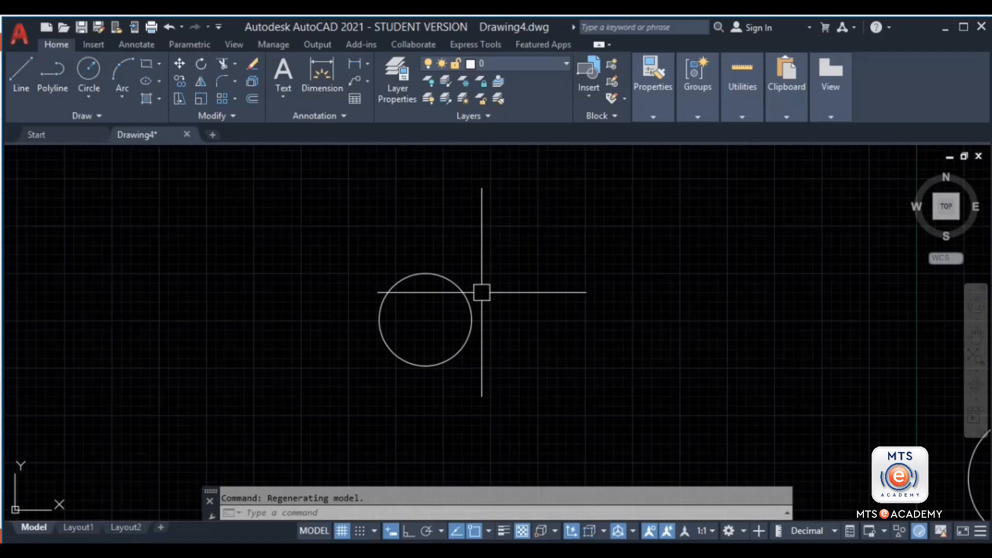
{"action": "scroll", "coordinate": [443, 310], "scroll_direction": "up", "scroll_amount": 1}
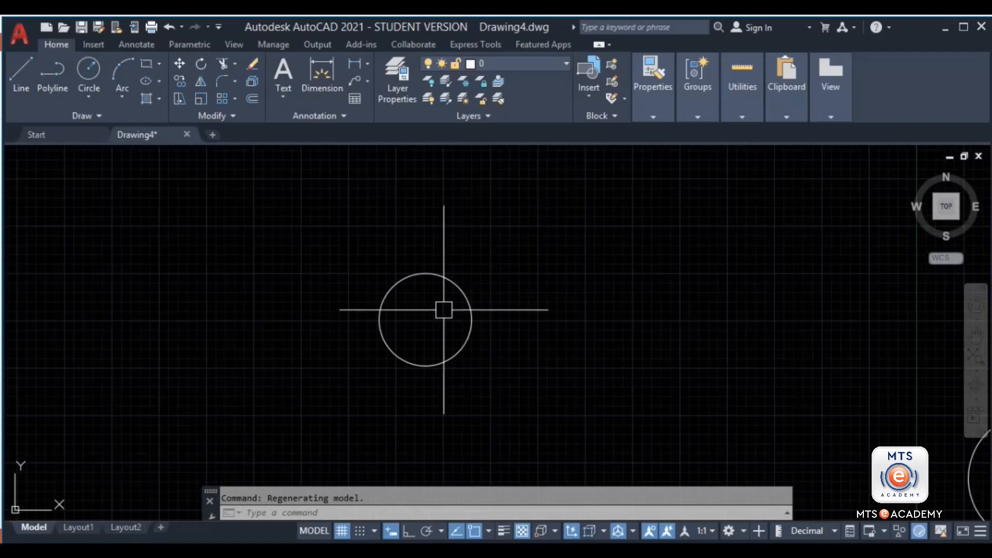
{"action": "scroll", "coordinate": [443, 310], "scroll_direction": "up", "scroll_amount": 3}
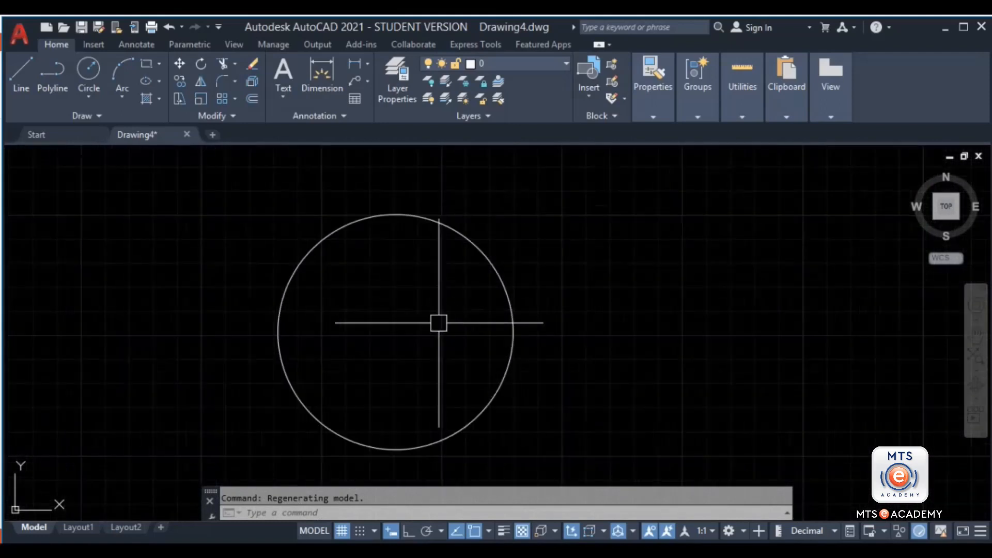
{"action": "middle_click_drag", "start_coordinate": [438, 324], "coordinate": [450, 315]}
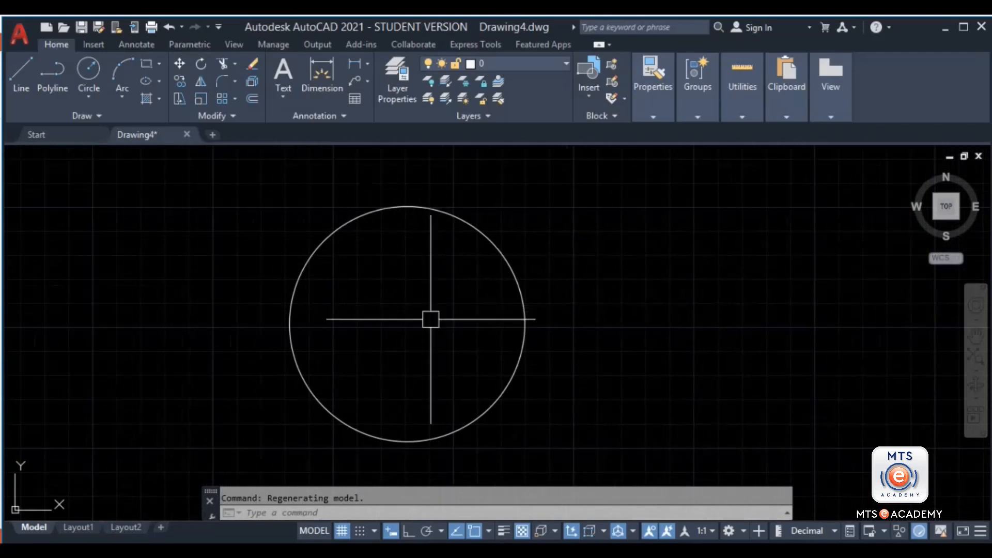
Step: Return from the isolated circle to the main group of shapes and examine it closer and farther away
{"action": "scroll", "coordinate": [492, 339], "scroll_direction": "down", "scroll_amount": 3}
{"action": "scroll", "coordinate": [674, 359], "scroll_direction": "down", "scroll_amount": 4}
{"action": "middle_click_drag", "start_coordinate": [674, 359], "coordinate": [438, 322]}
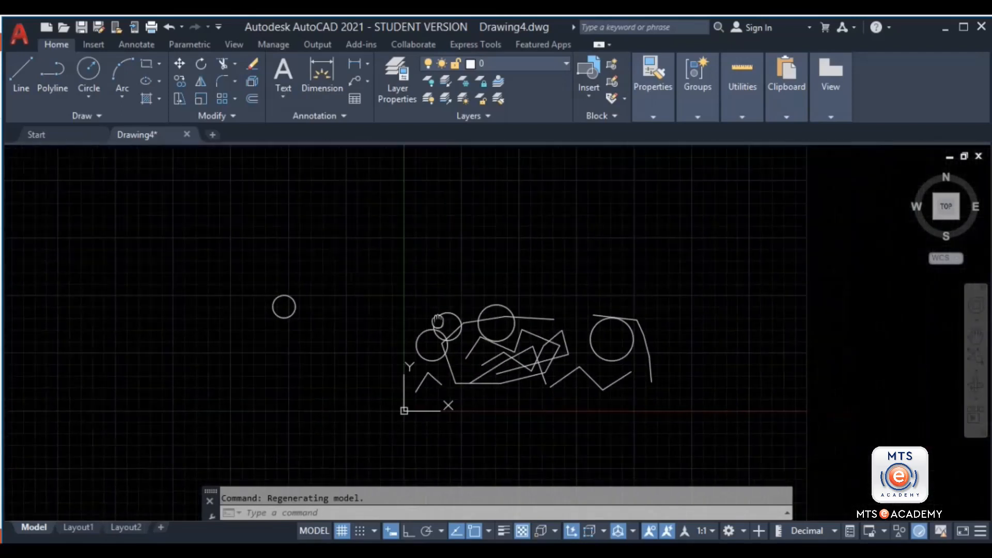
{"action": "scroll", "coordinate": [454, 339], "scroll_direction": "up", "scroll_amount": 3}
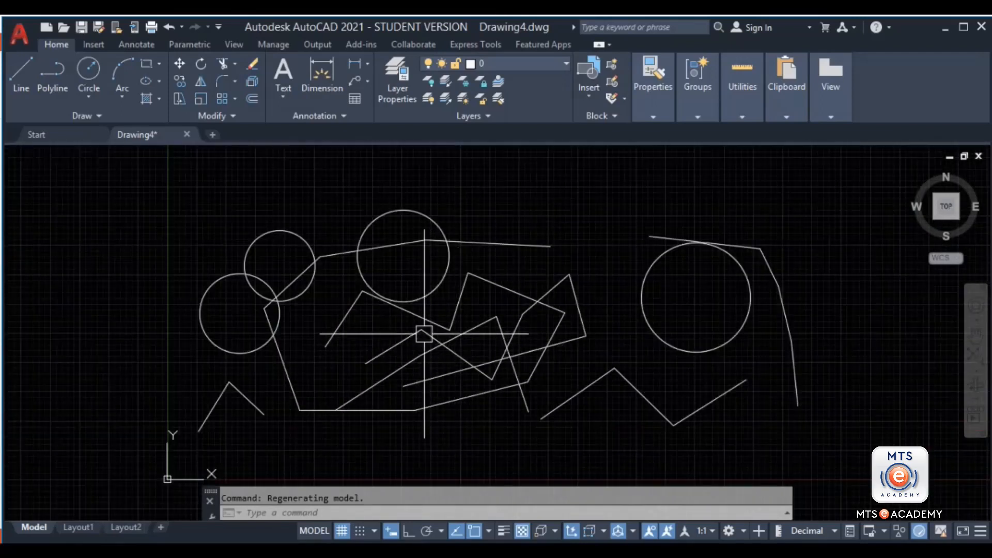
{"action": "scroll", "coordinate": [424, 334], "scroll_direction": "up", "scroll_amount": 2}
{"action": "scroll", "coordinate": [555, 365], "scroll_direction": "down", "scroll_amount": 3}
{"action": "scroll", "coordinate": [556, 365], "scroll_direction": "down", "scroll_amount": 2}
Step: Pan over to the isolated circle and back, and zoom in closely on the crossing lines inside the large outline
{"action": "middle_click_drag", "start_coordinate": [622, 383], "coordinate": [792, 410]}
{"action": "middle_click_drag", "start_coordinate": [672, 428], "coordinate": [848, 419]}
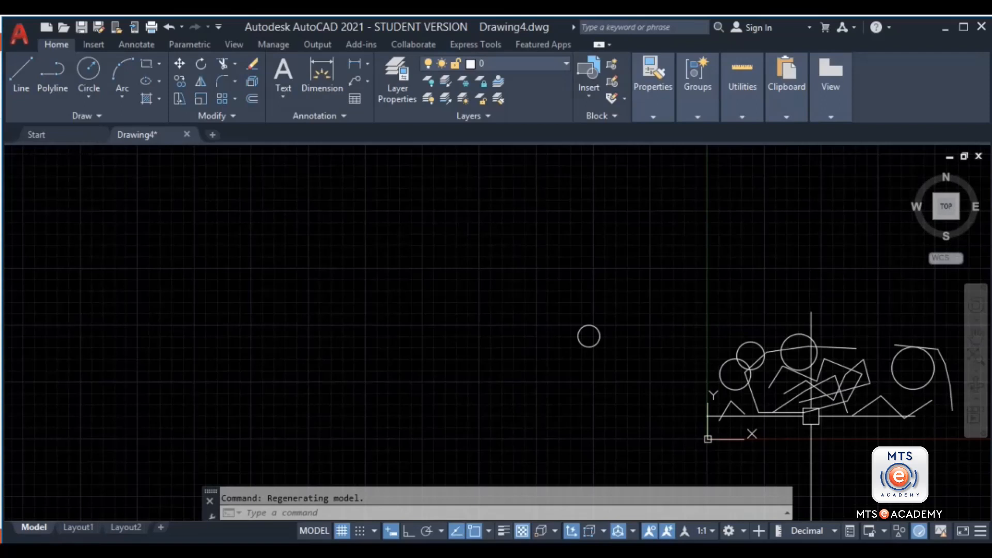
{"action": "scroll", "coordinate": [817, 385], "scroll_direction": "up", "scroll_amount": 2}
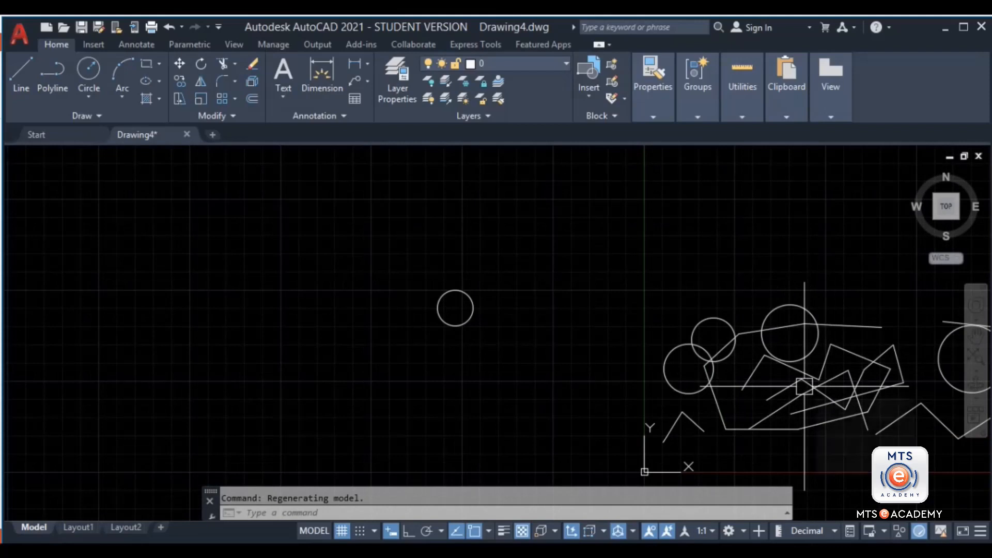
{"action": "mouse_move", "coordinate": [791, 384]}
{"action": "middle_mouse_down"}
{"action": "mouse_move", "coordinate": [667, 340]}
{"action": "mouse_move", "coordinate": [474, 302]}
{"action": "mouse_move", "coordinate": [441, 319]}
{"action": "middle_mouse_up"}
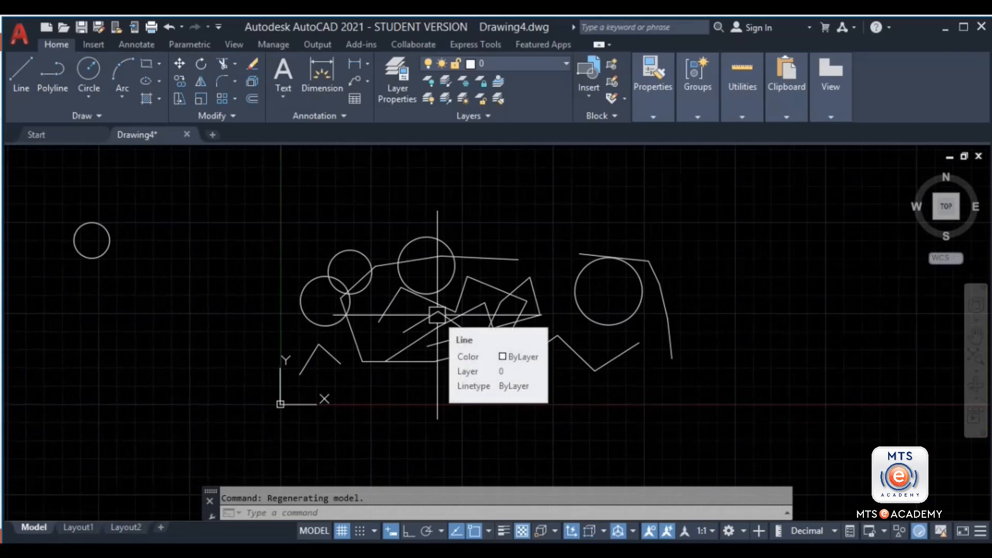
{"action": "scroll", "coordinate": [437, 315], "scroll_direction": "up", "scroll_amount": 5}
{"action": "scroll", "coordinate": [438, 315], "scroll_direction": "up", "scroll_amount": 1}
{"action": "scroll", "coordinate": [437, 315], "scroll_direction": "up", "scroll_amount": 3}
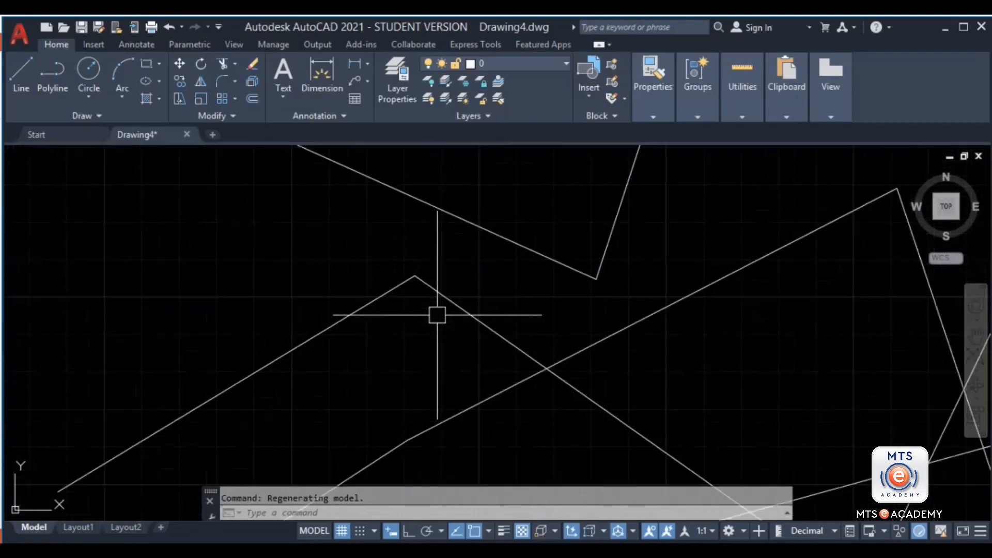
Step: Zoom in further on the peak where two lines meet and shift the view to examine that corner
{"action": "scroll", "coordinate": [424, 303], "scroll_direction": "up", "scroll_amount": 2}
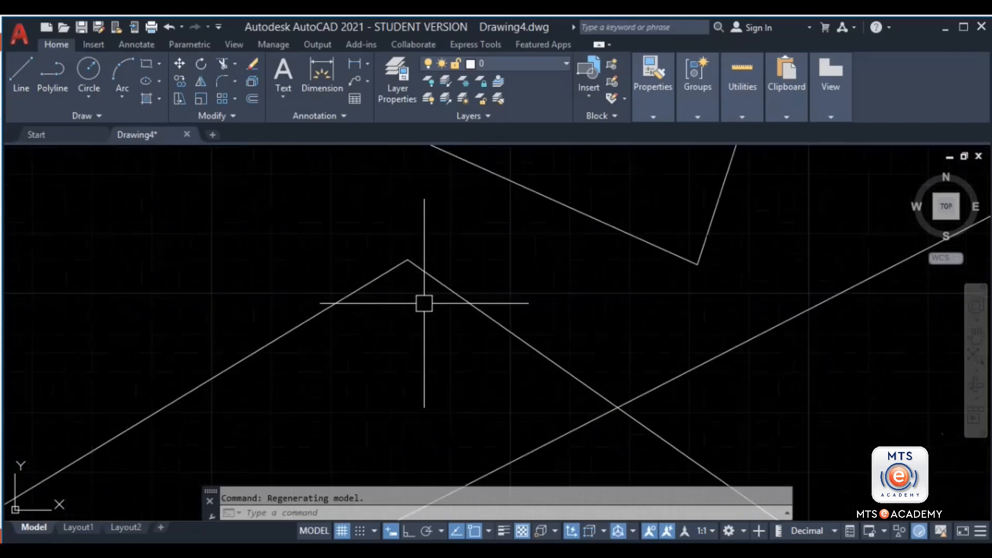
{"action": "middle_click_drag", "start_coordinate": [423, 304], "coordinate": [459, 327]}
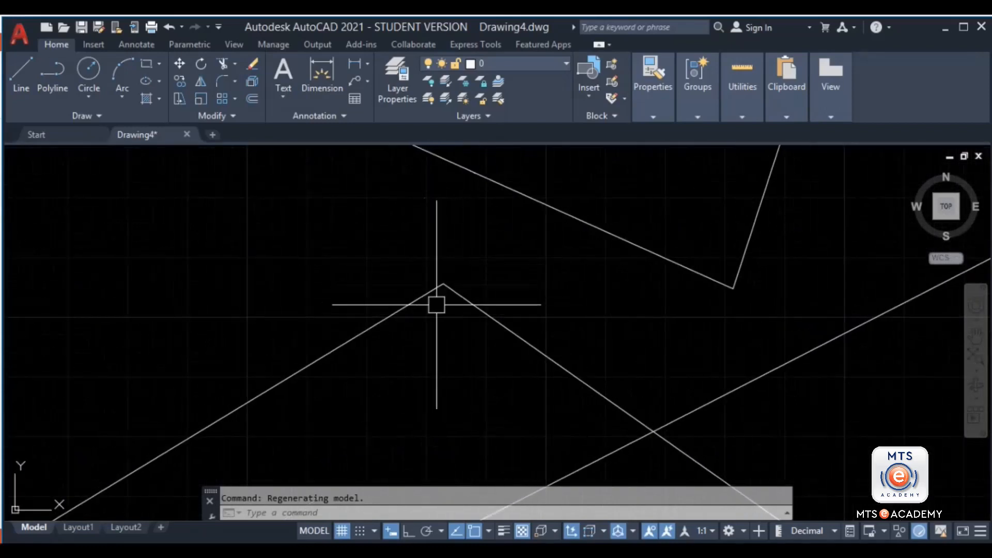
{"action": "mouse_move", "coordinate": [443, 284]}
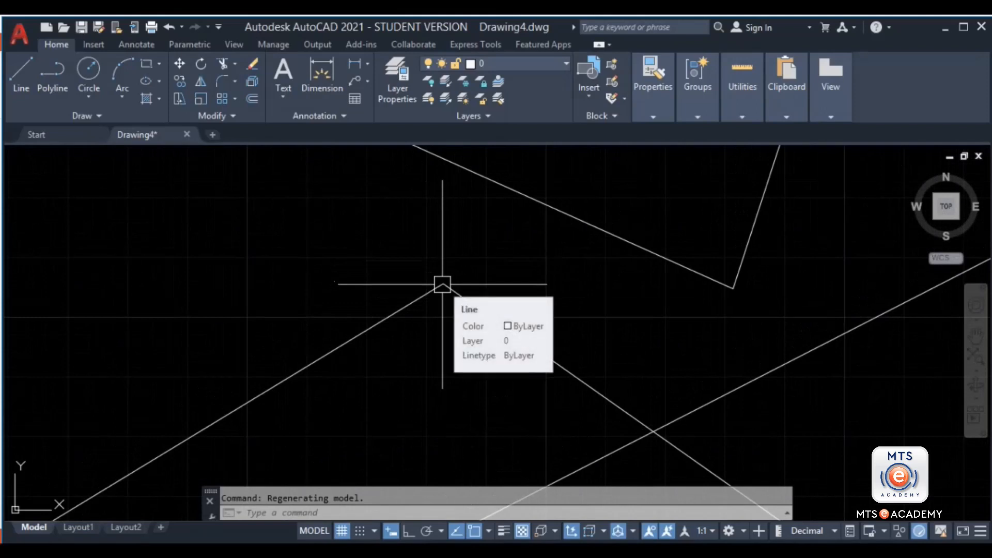
{"action": "left_click", "coordinate": [975, 406]}
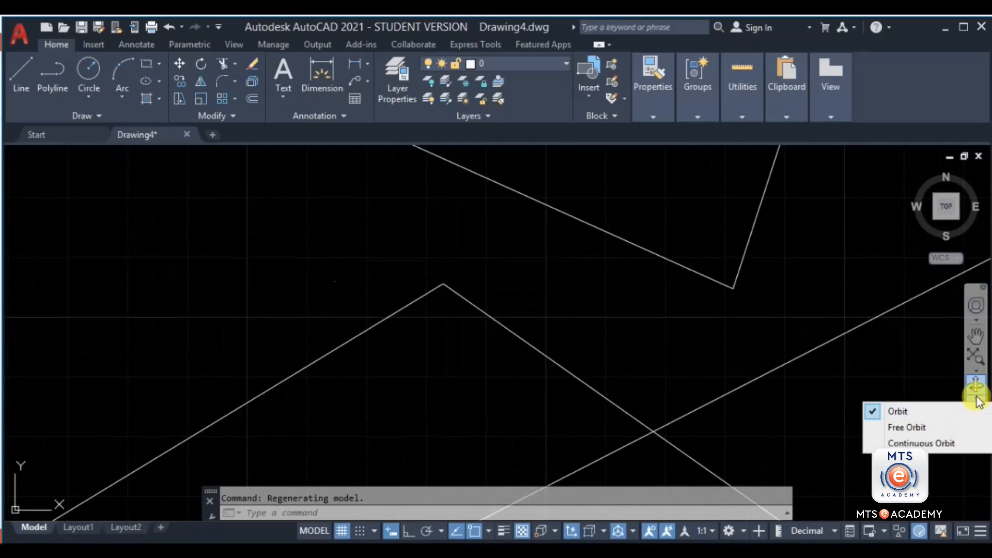
{"action": "left_click", "coordinate": [976, 371]}
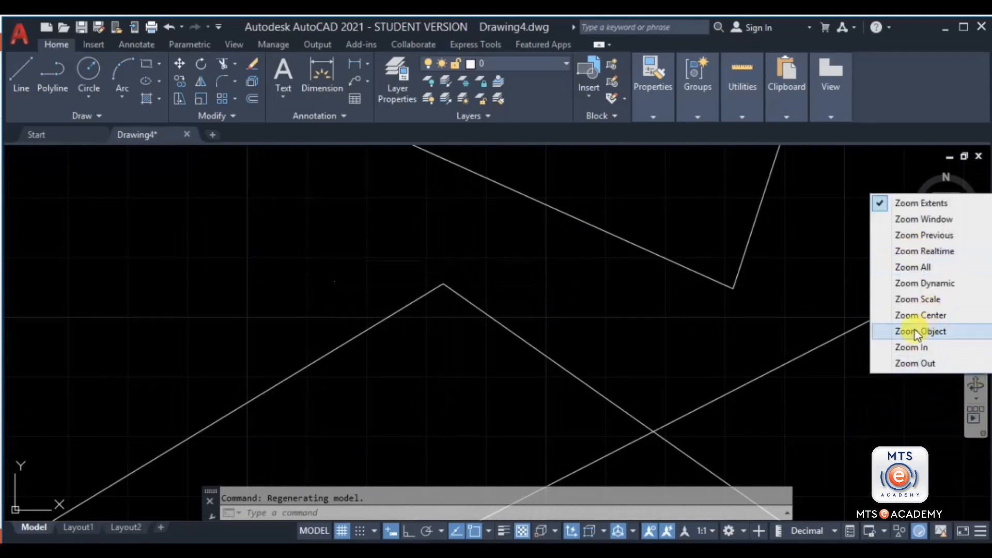
{"action": "left_click", "coordinate": [822, 354]}
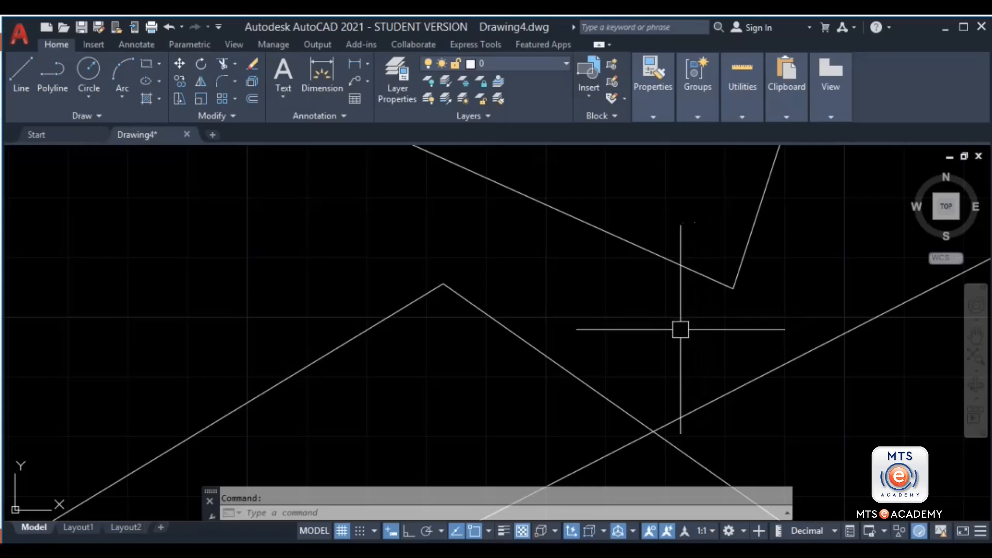
Step: Zoom out and pan until the isolated circle and all the other shapes fit in view together
{"action": "scroll", "coordinate": [680, 329], "scroll_direction": "down", "scroll_amount": 6}
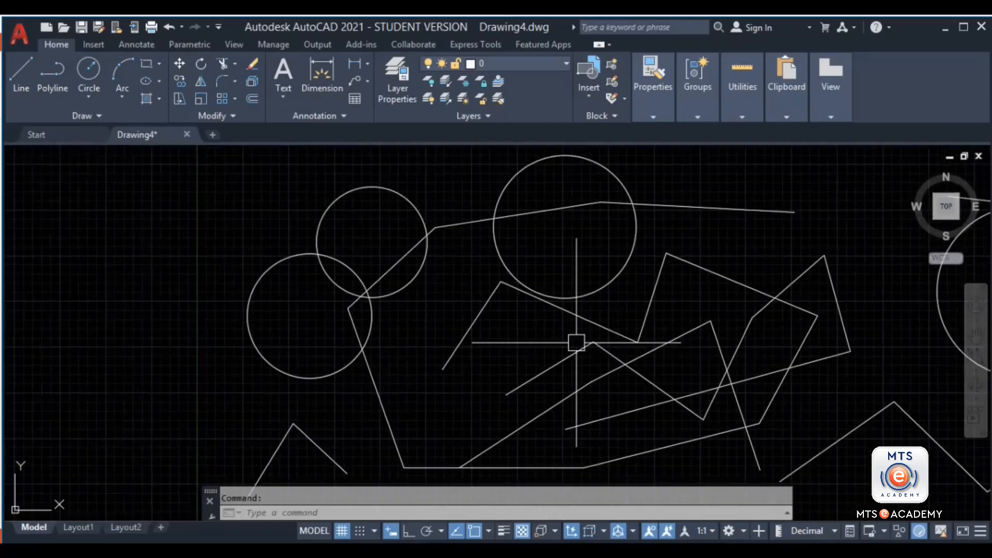
{"action": "scroll", "coordinate": [695, 282], "scroll_direction": "down", "scroll_amount": 2}
{"action": "middle_click_drag", "start_coordinate": [478, 381], "coordinate": [478, 355]}
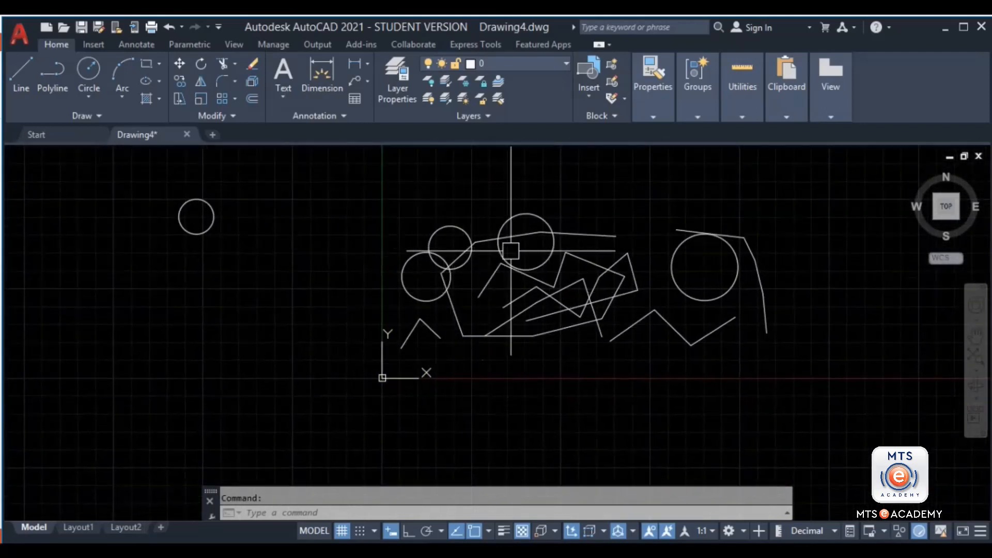
{"action": "mouse_move", "coordinate": [510, 250]}
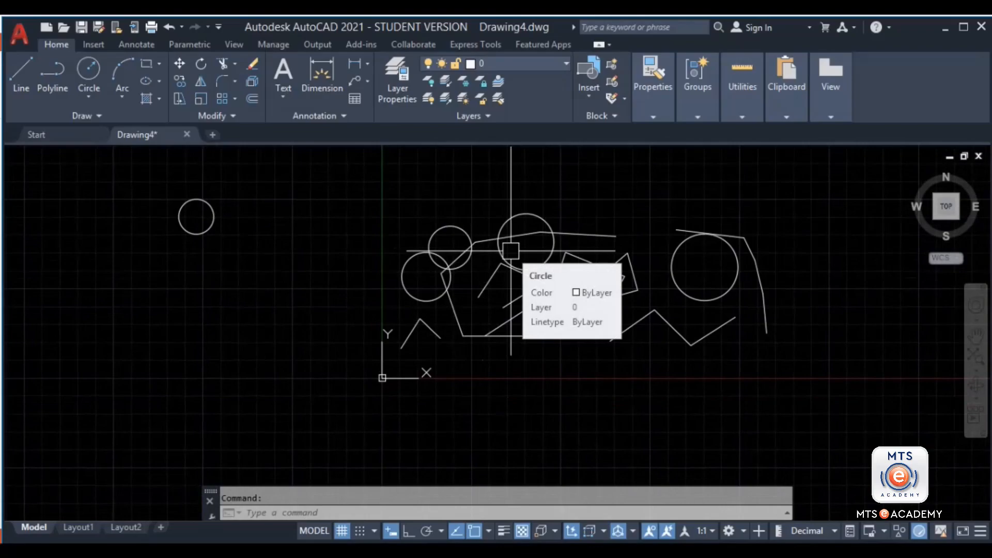